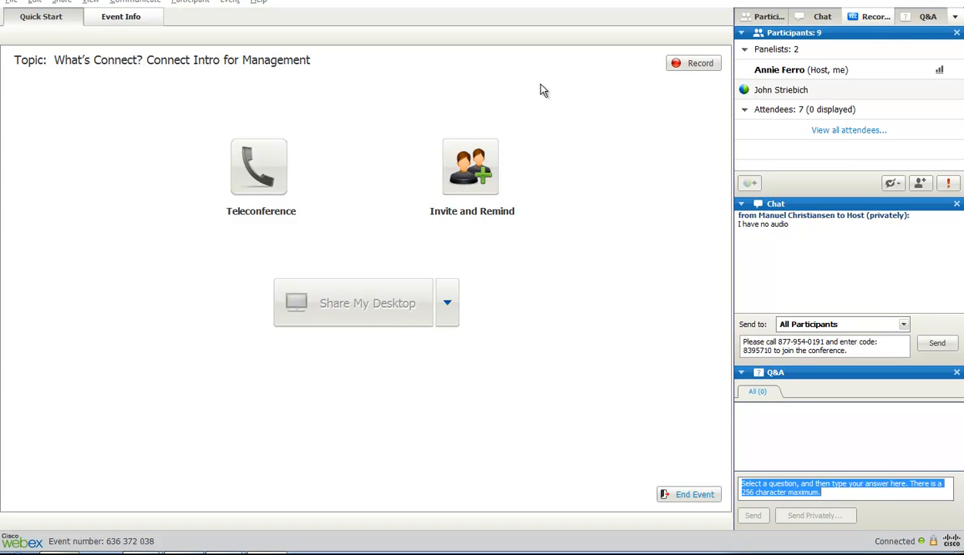
Send the prepared conference dial-in message privately to the attendee who reported having no audio
left_click(904, 325)
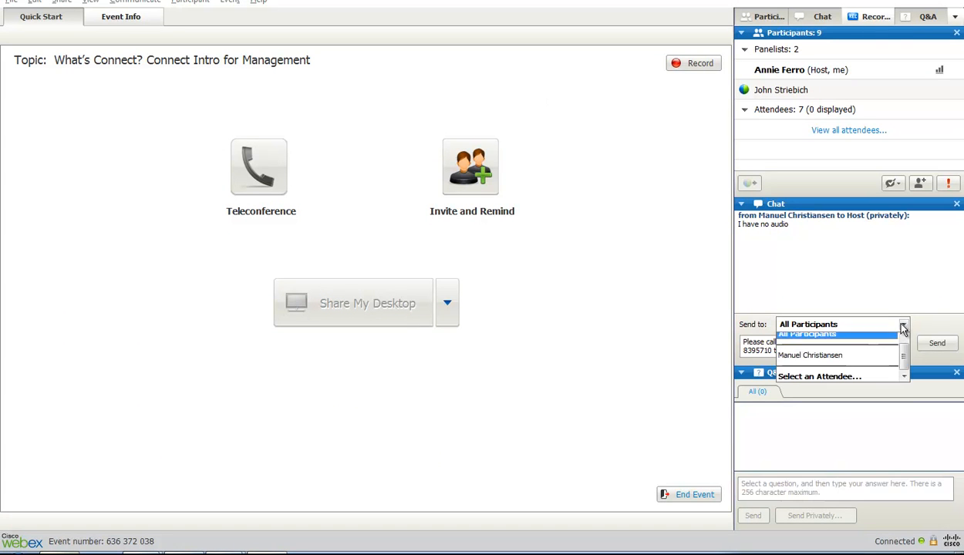
left_click(868, 382)
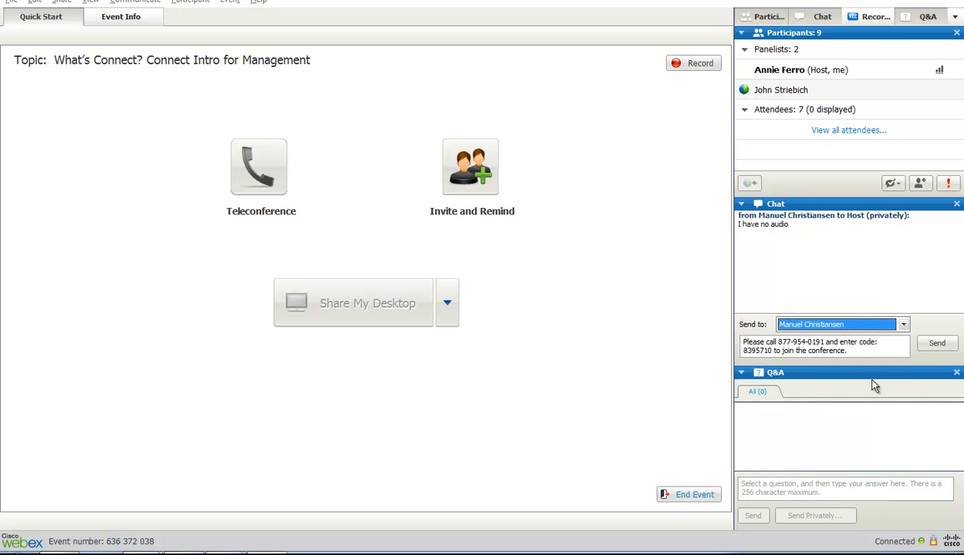
left_click(935, 346)
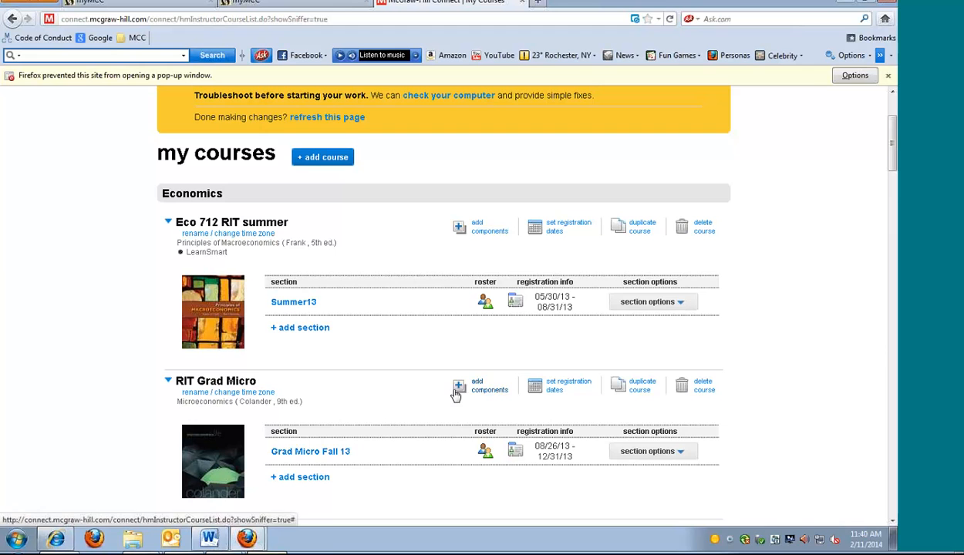
Look through the my courses list from Economics down to the Management and Marketing courses
scroll(456, 395, "down", 3)
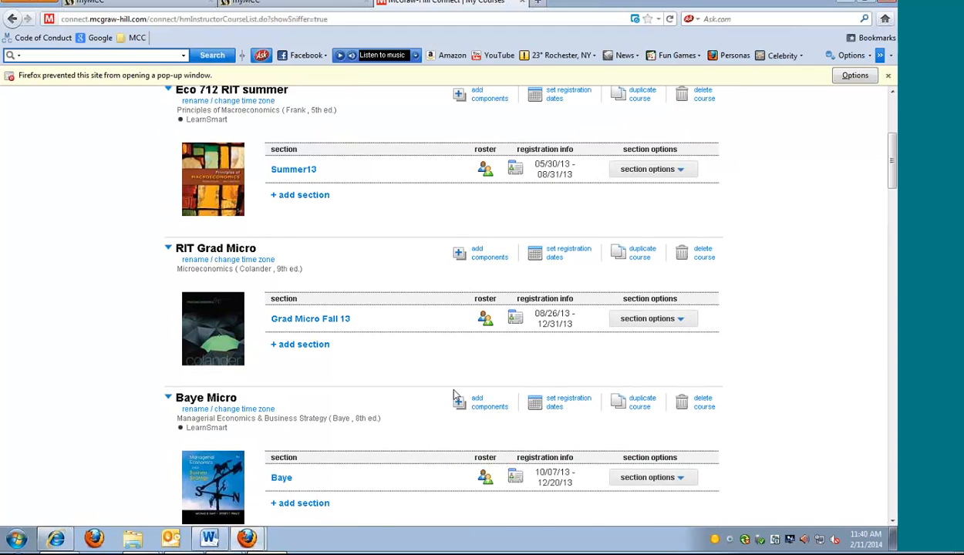
scroll(455, 395, "down", 3)
scroll(455, 394, "down", 2)
scroll(456, 395, "down", 6)
scroll(453, 395, "down", 9)
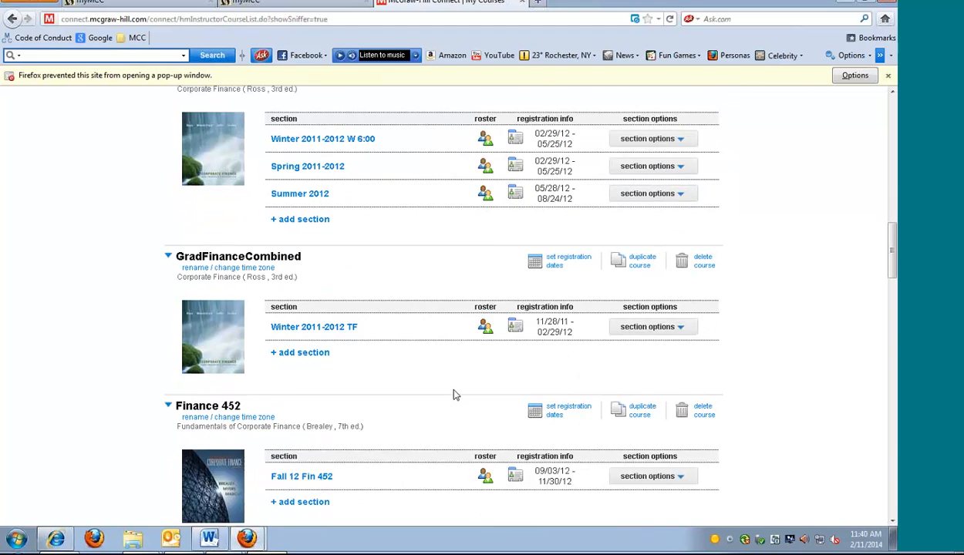
scroll(453, 395, "down", 6)
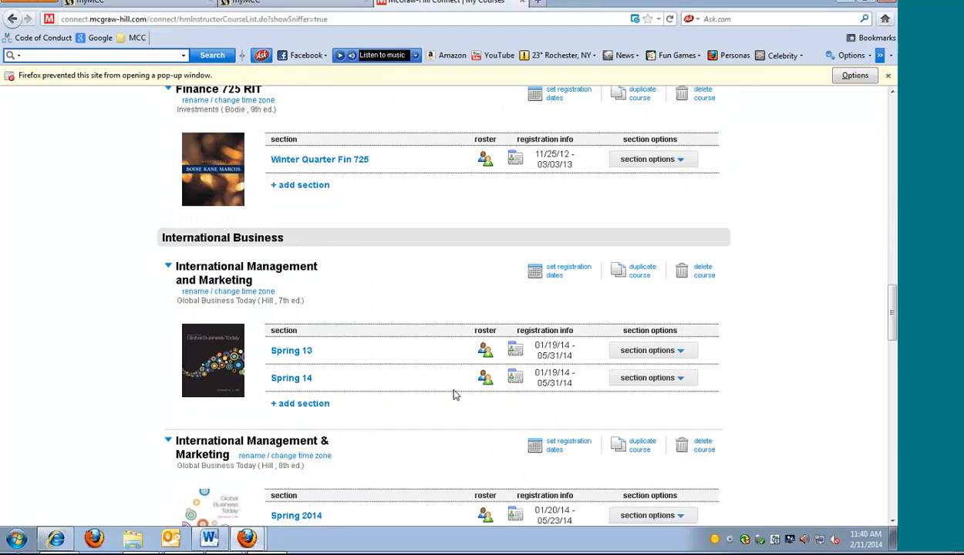
scroll(453, 395, "down", 11)
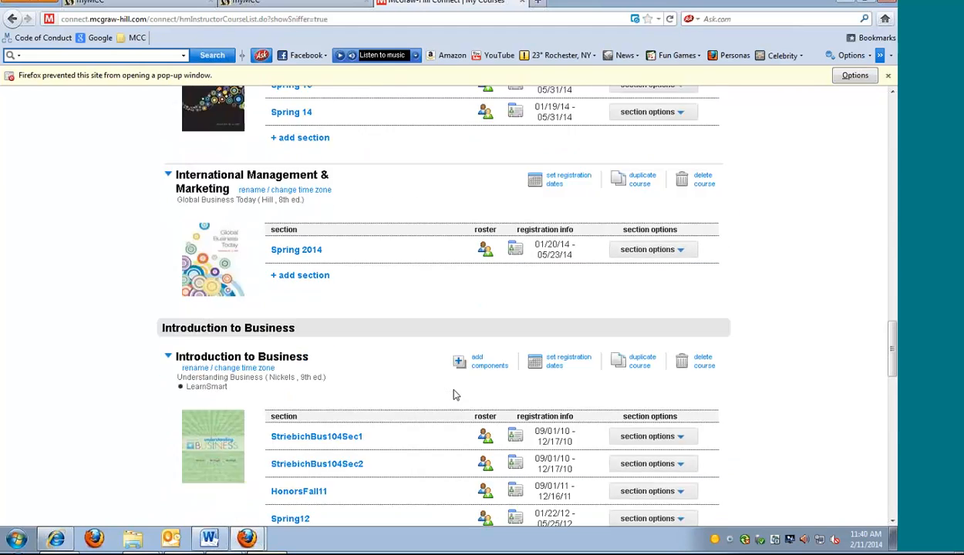
scroll(454, 394, "down", 11)
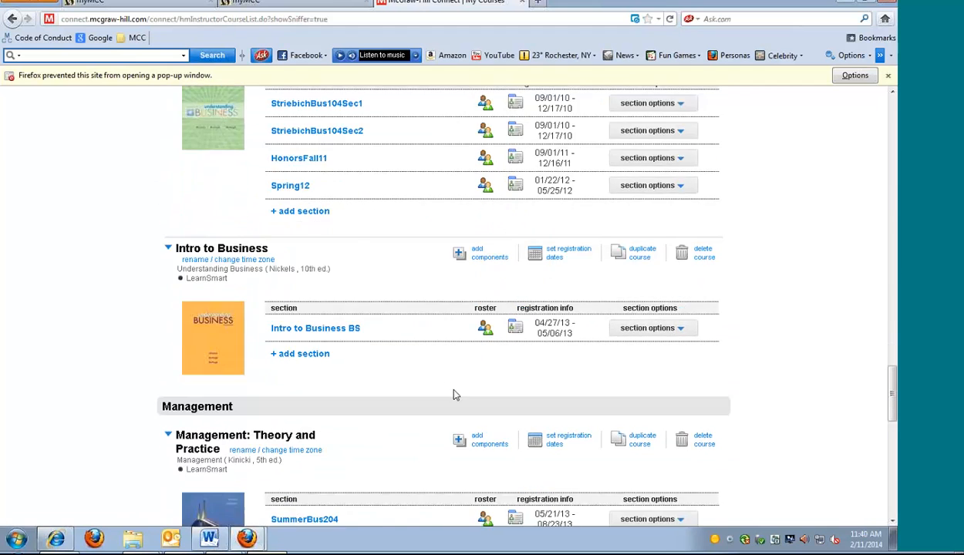
scroll(442, 380, "down", 3)
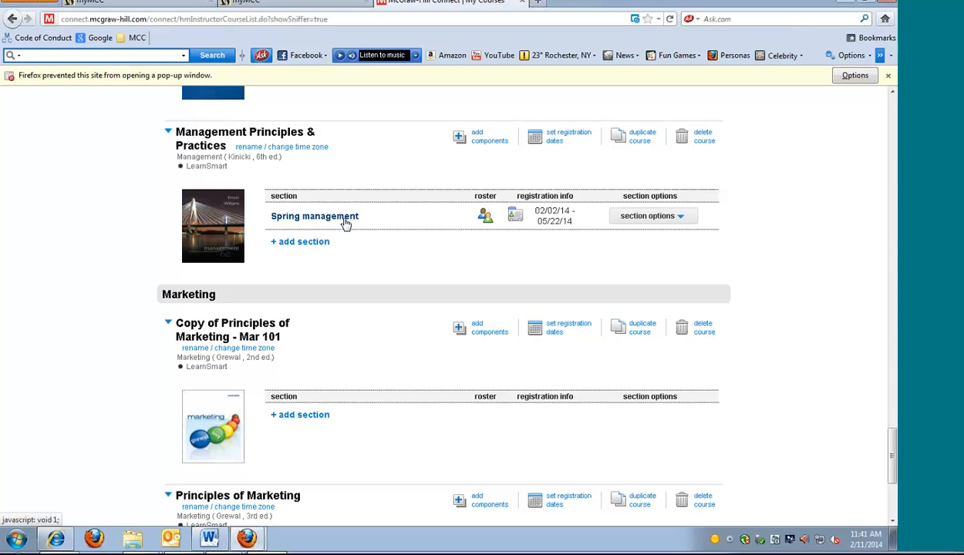
Open the Spring management section of the Management Principles & Practices course
scroll(345, 223, "up", 2)
scroll(344, 223, "up", 5)
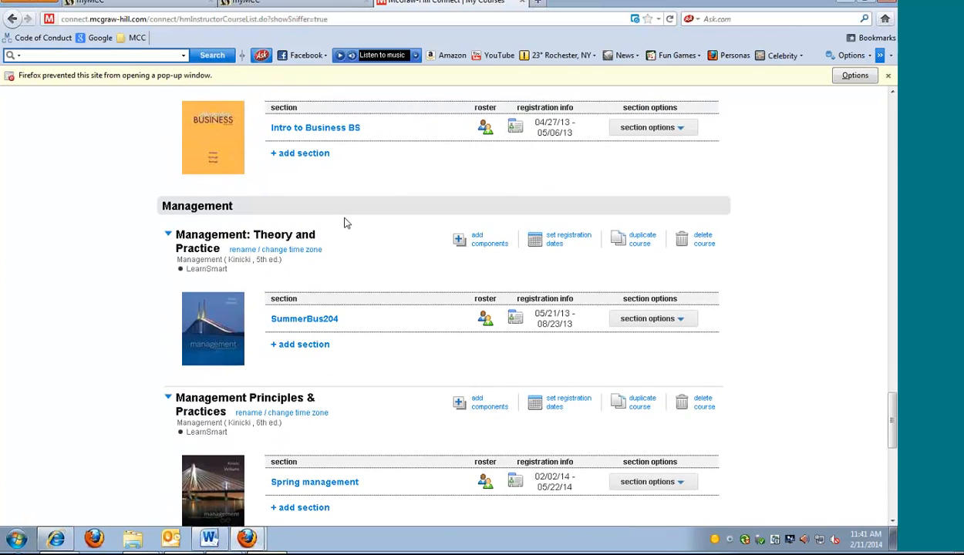
scroll(344, 223, "up", 5)
scroll(345, 223, "down", 1)
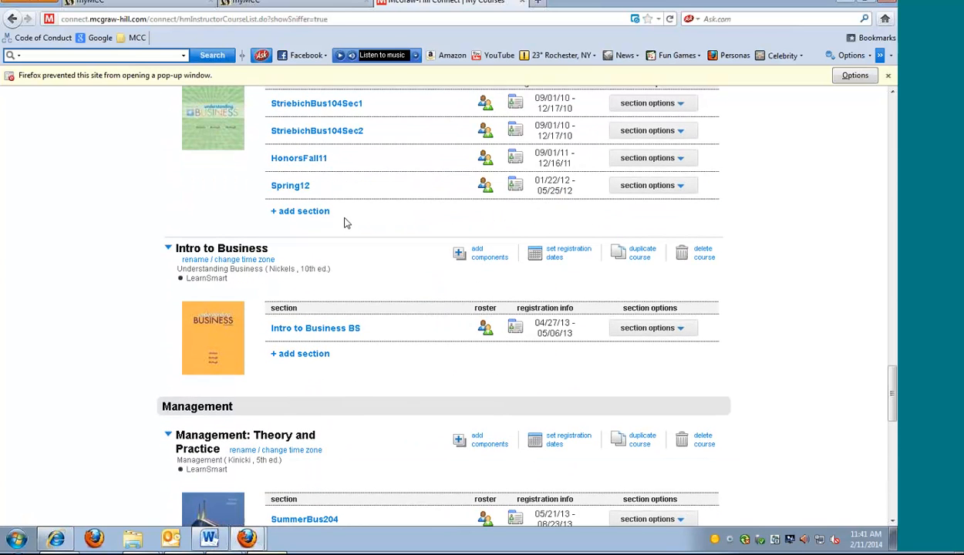
scroll(345, 223, "down", 1)
scroll(365, 318, "down", 4)
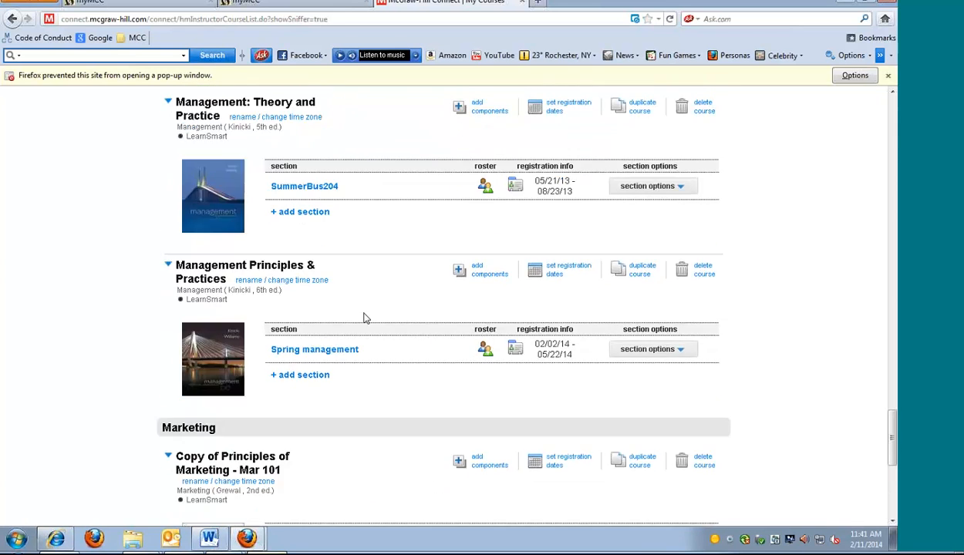
left_click(327, 353)
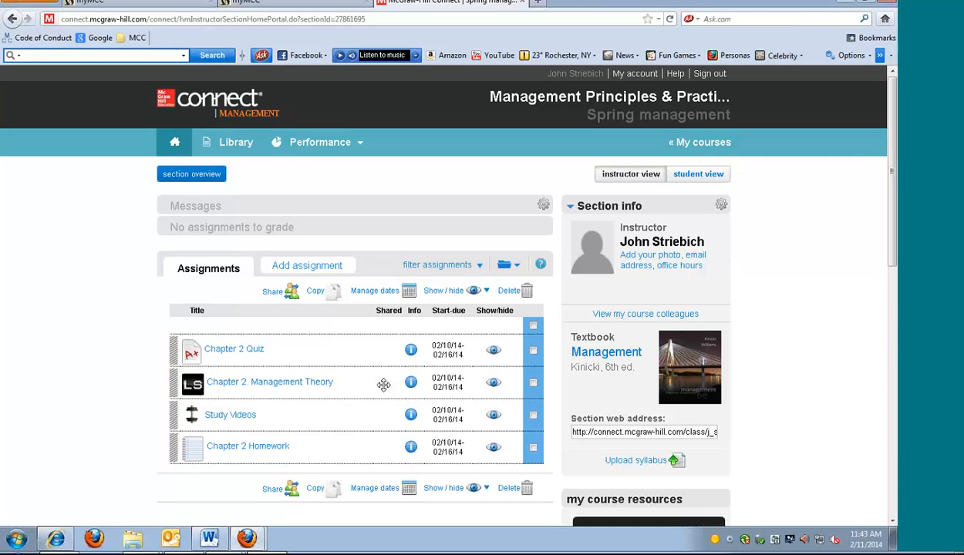
Open the Chapter 2 Quiz from the section's assignments and start editing the assignment
left_click(250, 351)
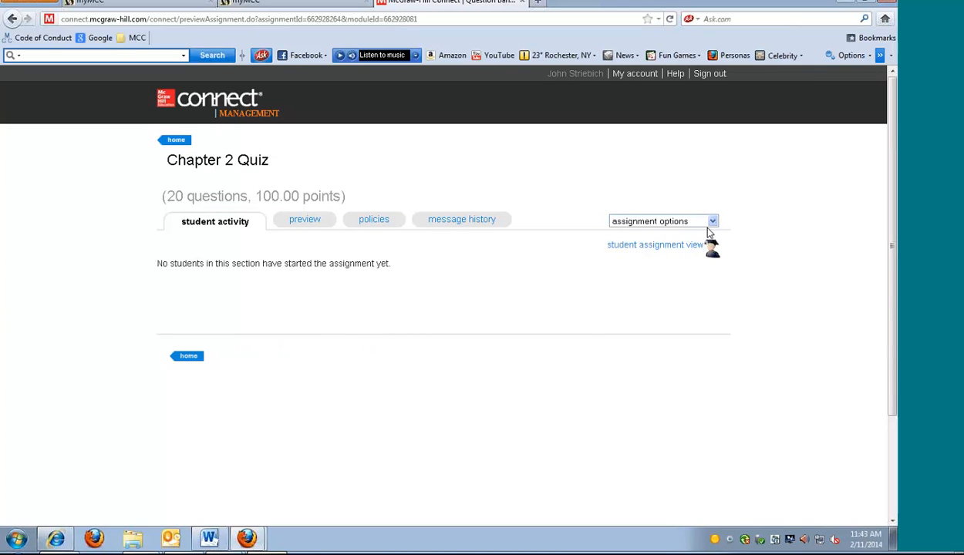
left_click(713, 224)
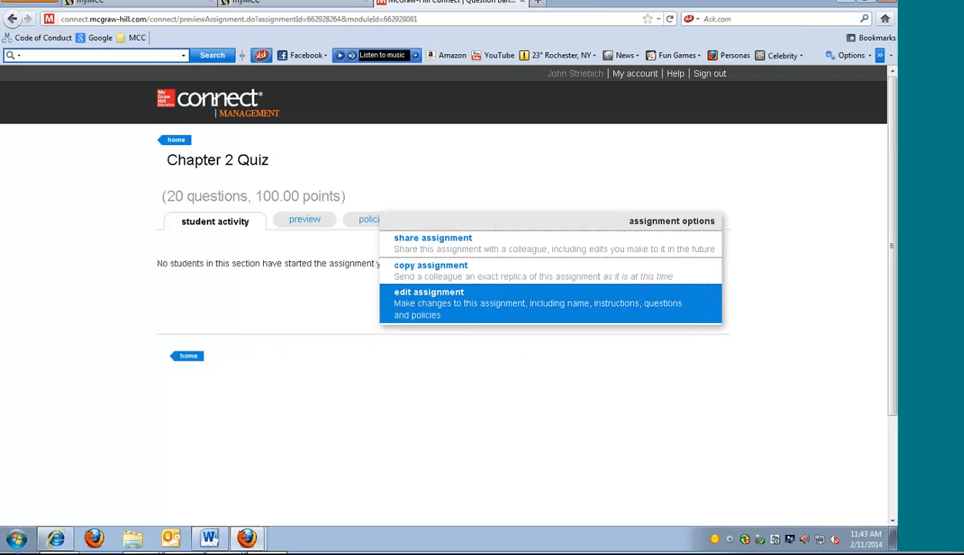
left_click(814, 244)
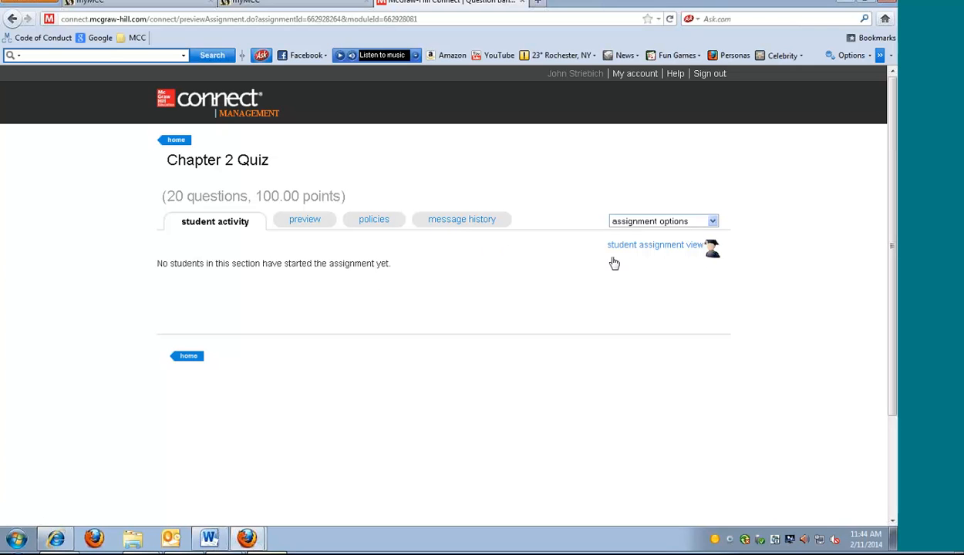
left_click(713, 222)
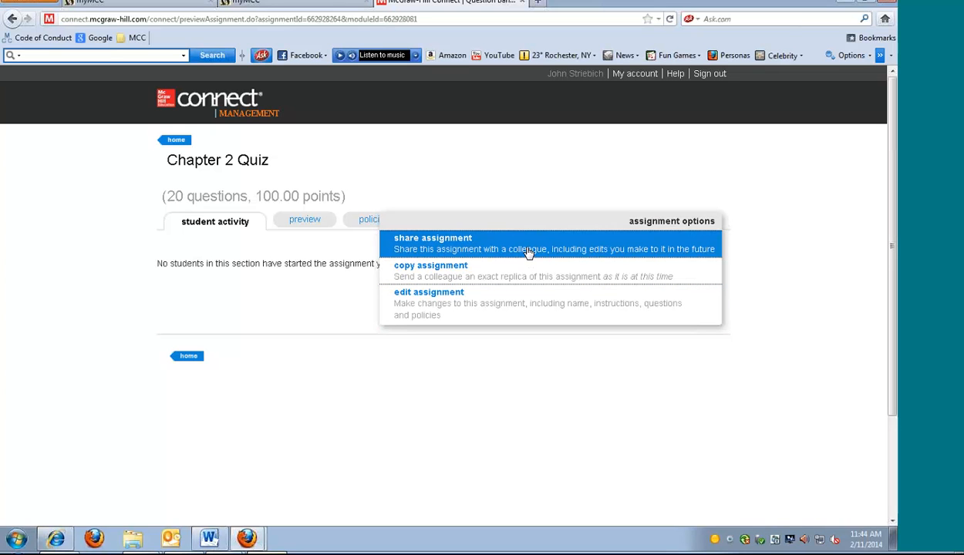
left_click(521, 306)
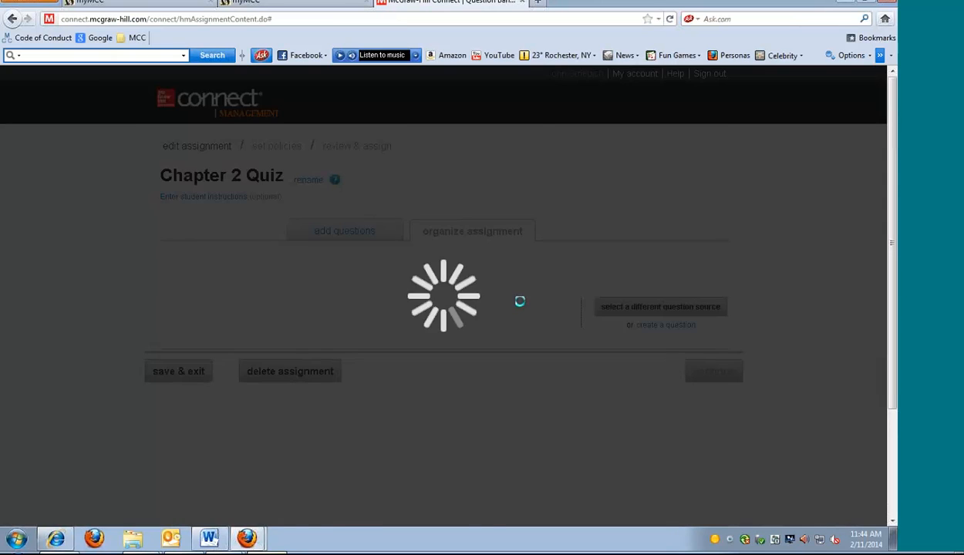
Examine the quiz's question list, including the question types, point values and selection boxes
scroll(802, 335, "down", 3)
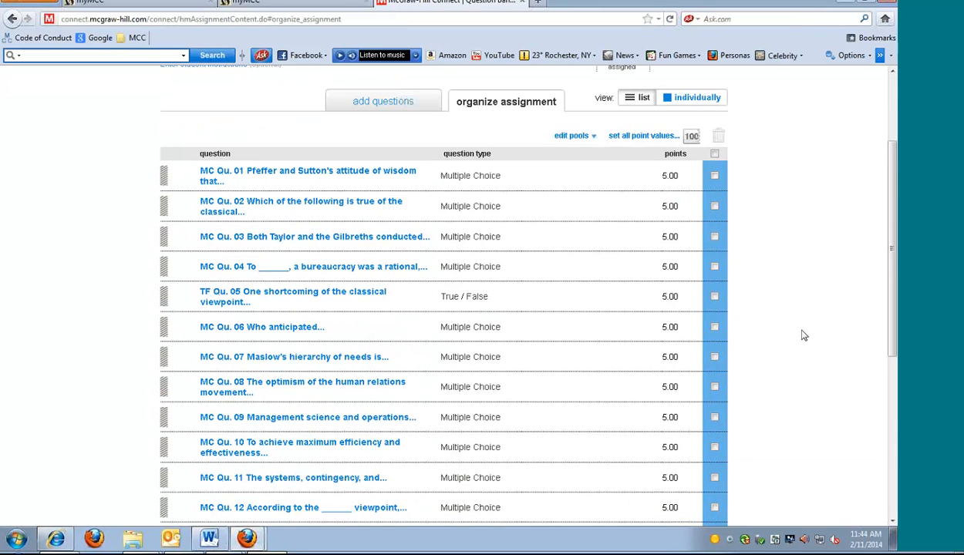
scroll(802, 335, "down", 2)
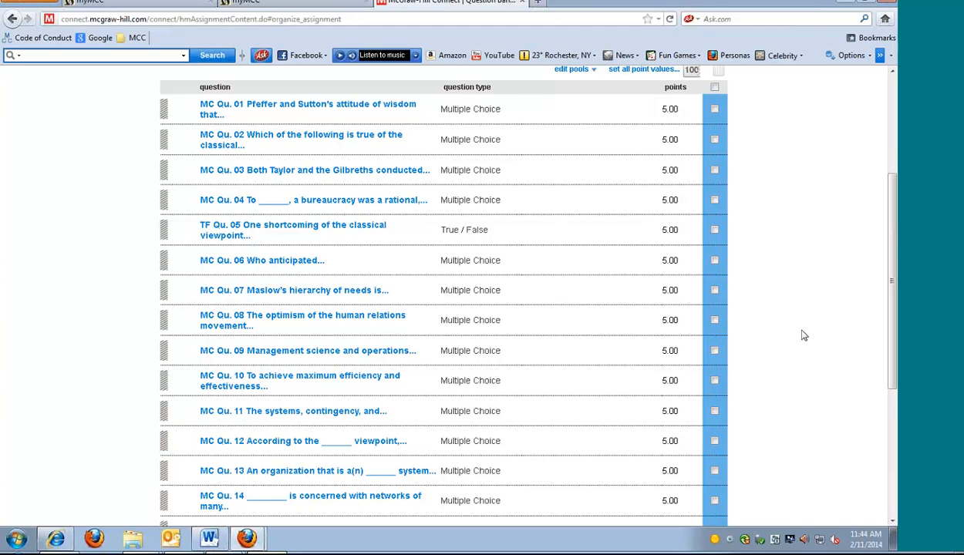
scroll(802, 335, "up", 2)
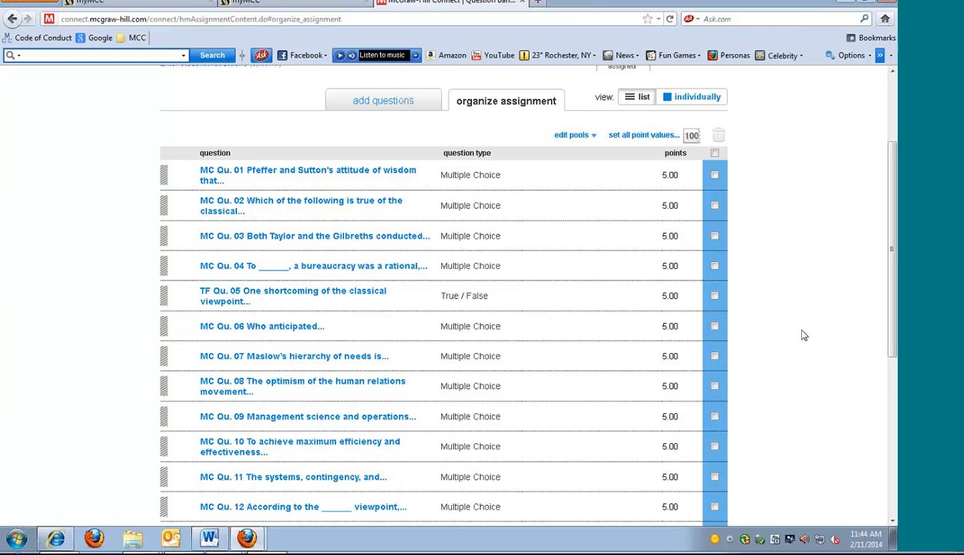
left_click(715, 176)
left_click(715, 176)
scroll(764, 189, "down", 5)
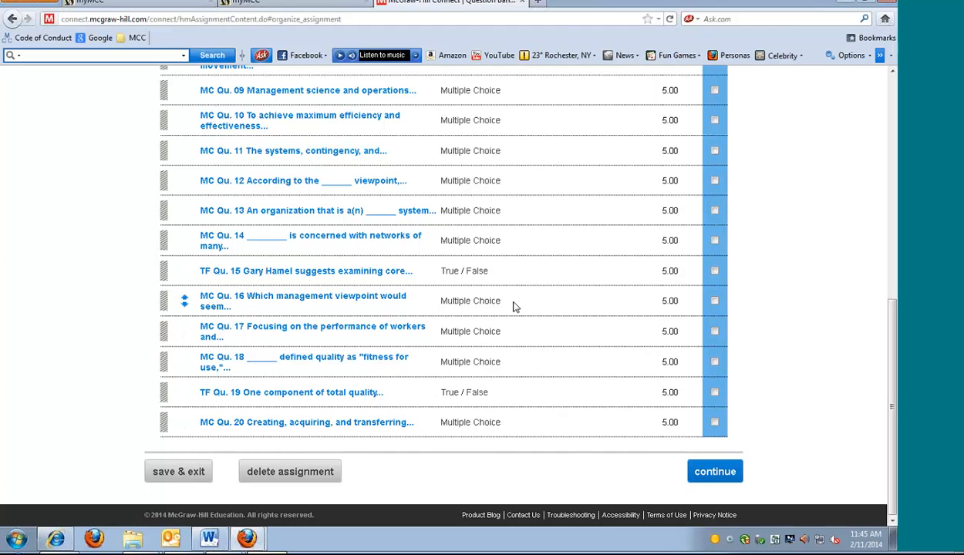
scroll(785, 354, "up", 2)
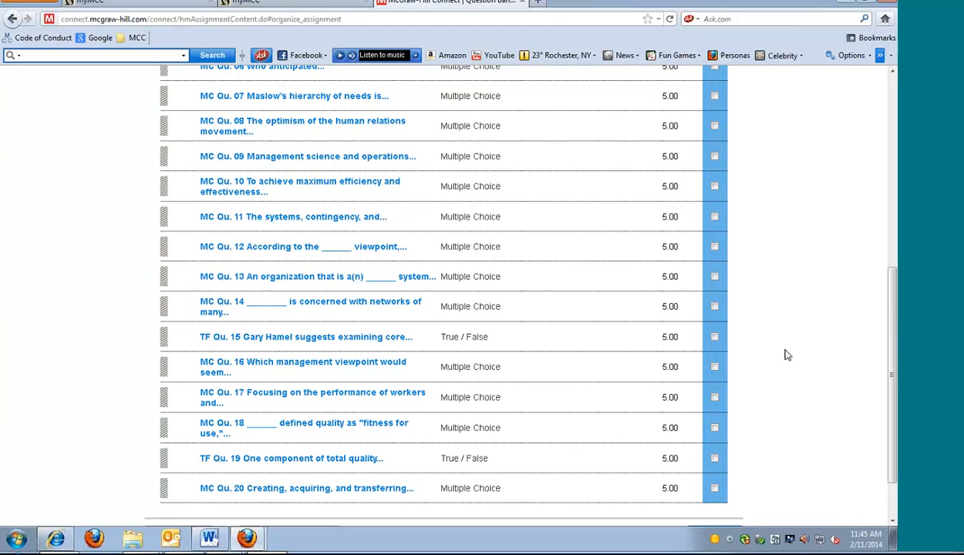
scroll(785, 355, "up", 6)
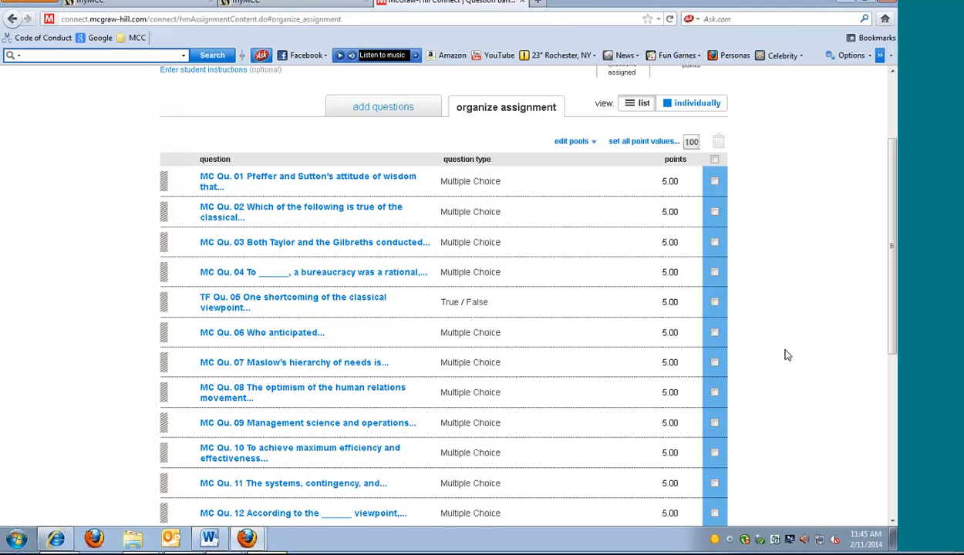
scroll(787, 355, "down", 5)
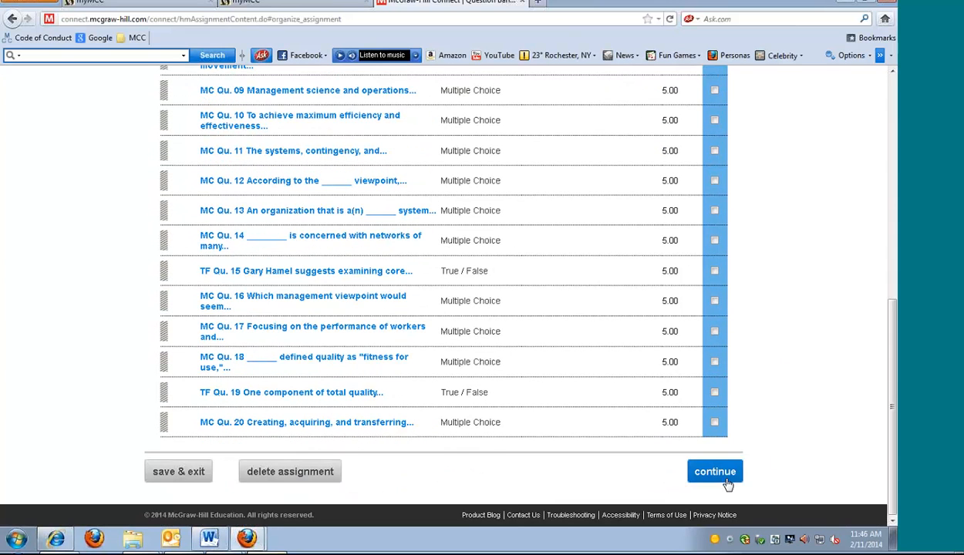
Continue to the policies of the Chapter 2 Quiz and expand the advanced settings for the quiz category
left_click(725, 473)
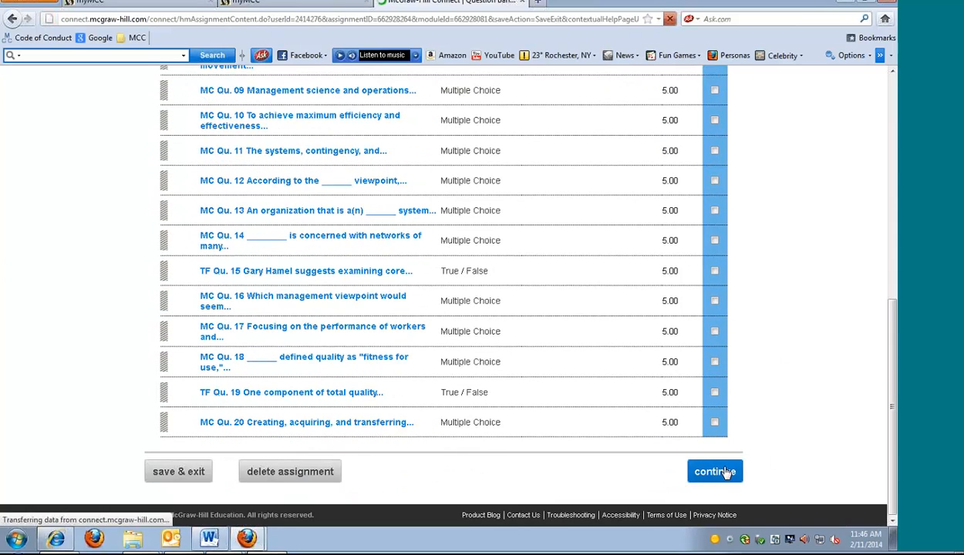
scroll(756, 367, "down", 1)
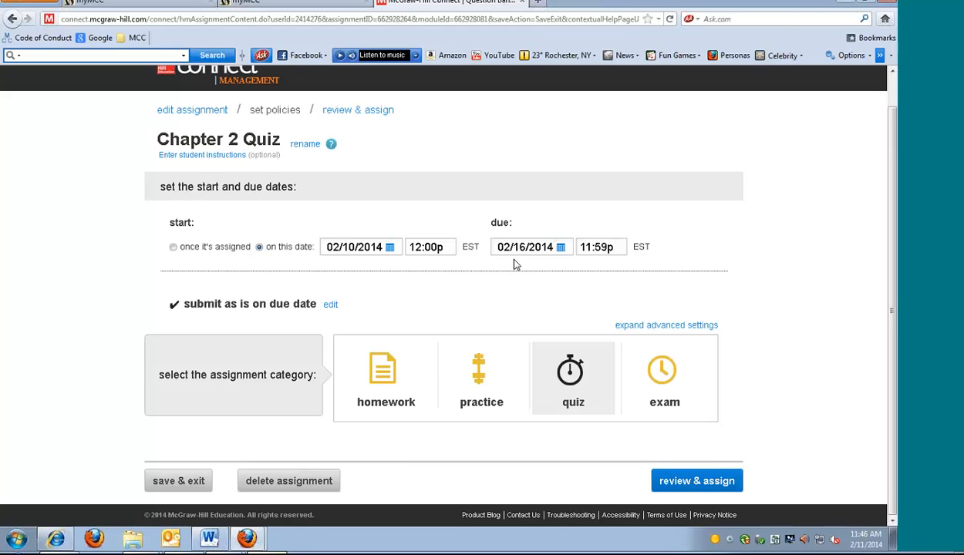
left_click(639, 326)
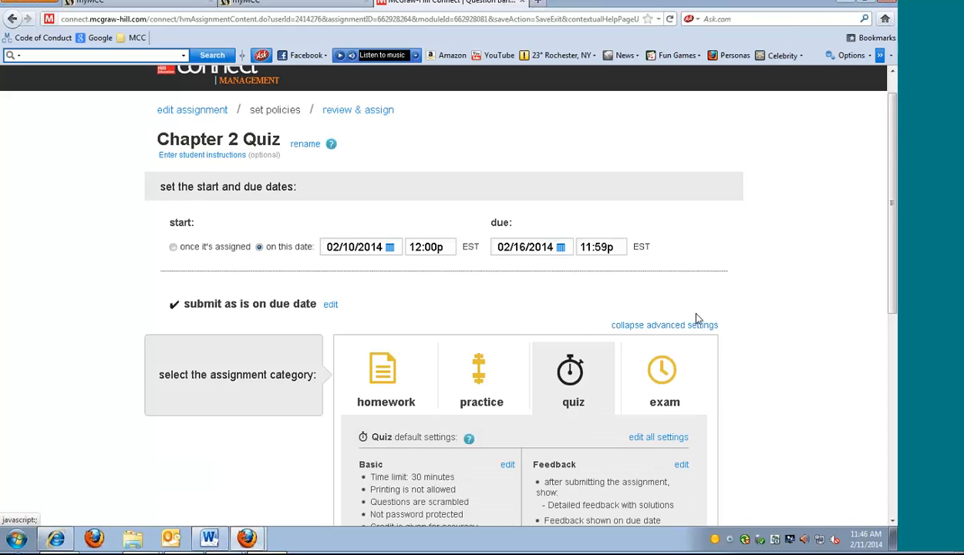
scroll(695, 317, "down", 4)
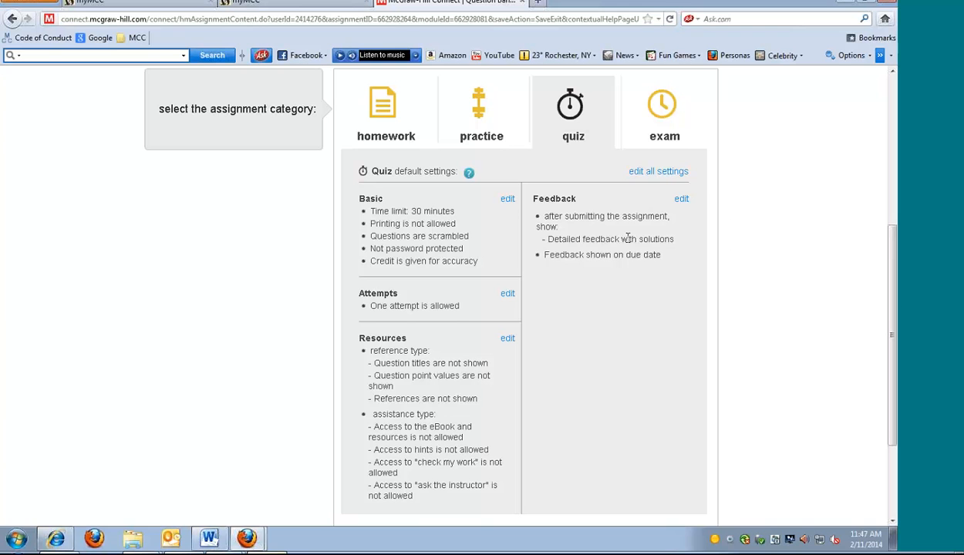
Open the quiz's feedback settings and examine the choices for what students see after submitting the assignment
left_click(681, 200)
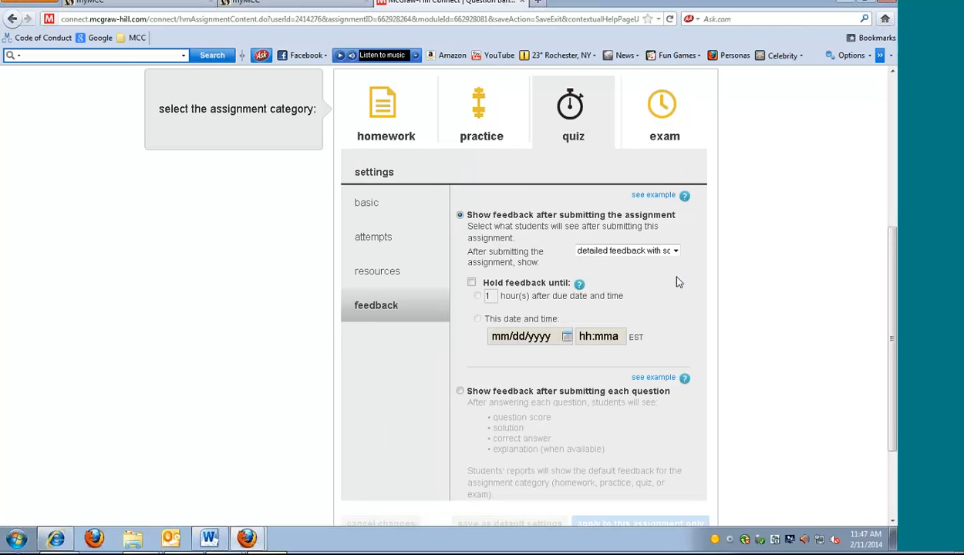
left_click(661, 249)
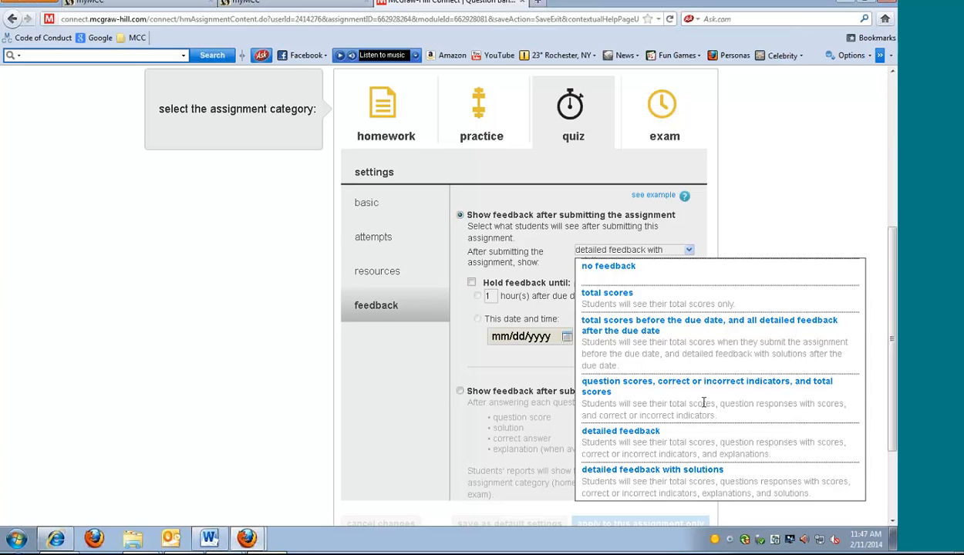
left_click(802, 185)
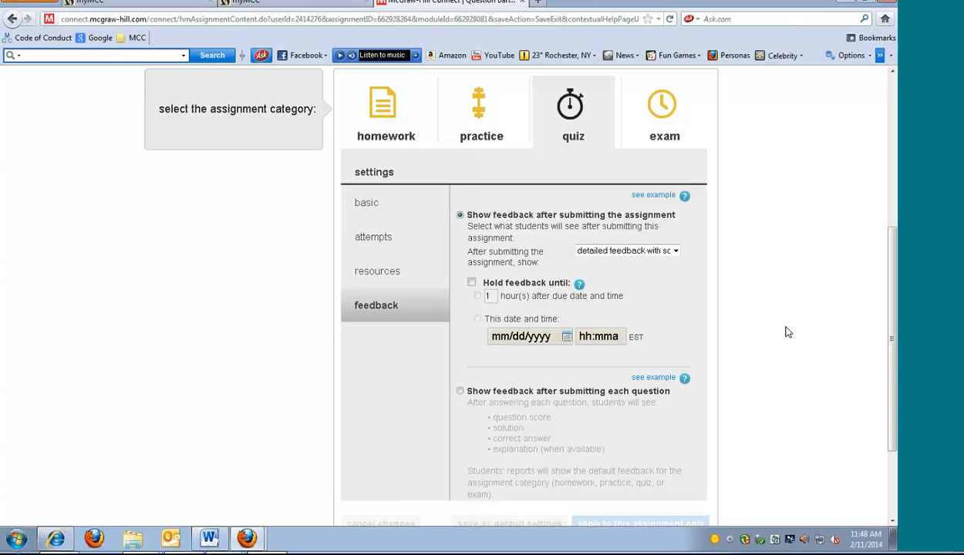
Proceed from the quiz's policies to the review and assign stage
scroll(788, 332, "down", 1)
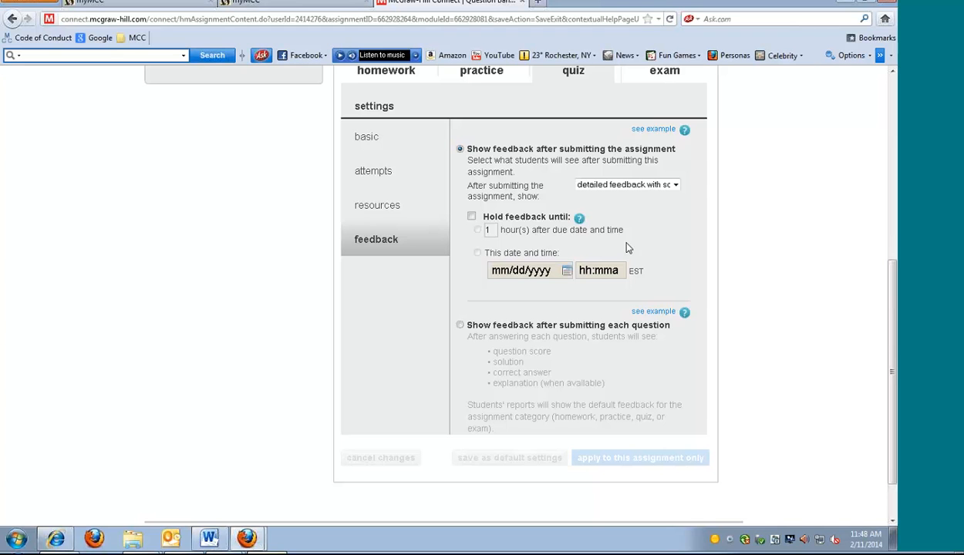
scroll(754, 320, "down", 2)
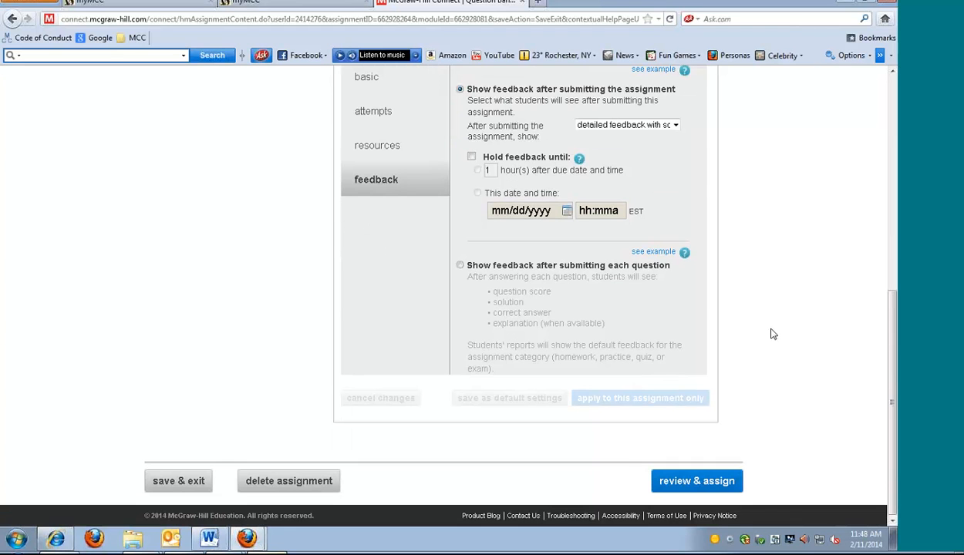
left_click(727, 486)
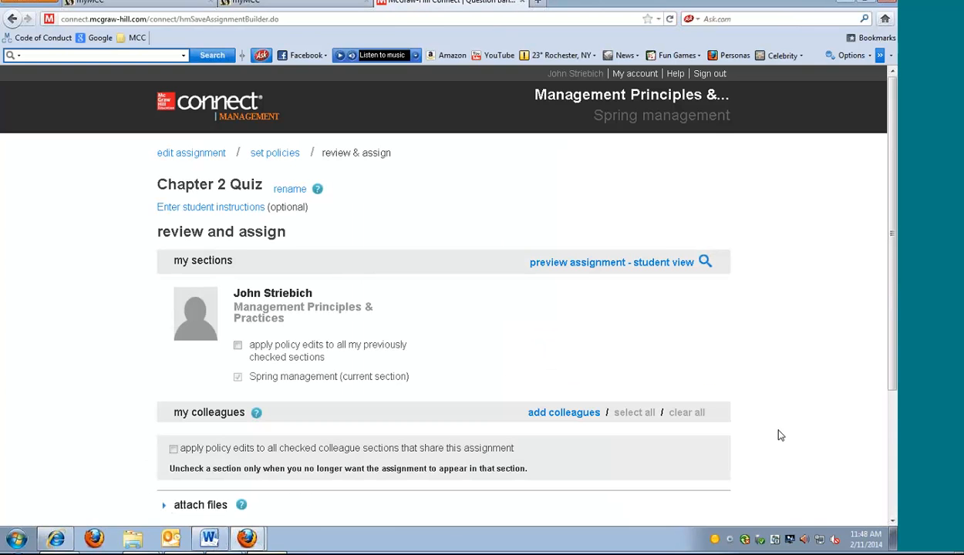
Assign the Chapter 2 Quiz to the Spring management section and return to the course list
scroll(762, 471, "down", 3)
left_click(689, 452)
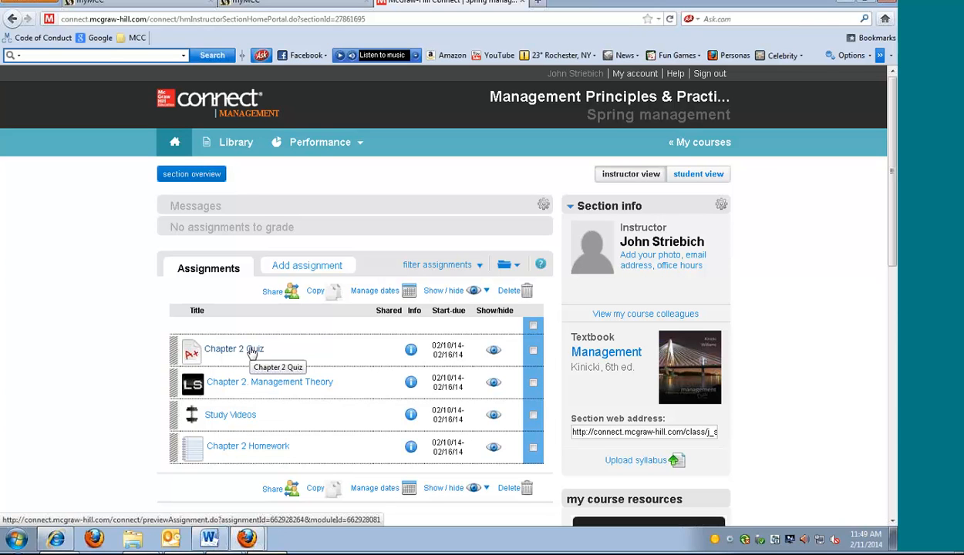
left_click(708, 145)
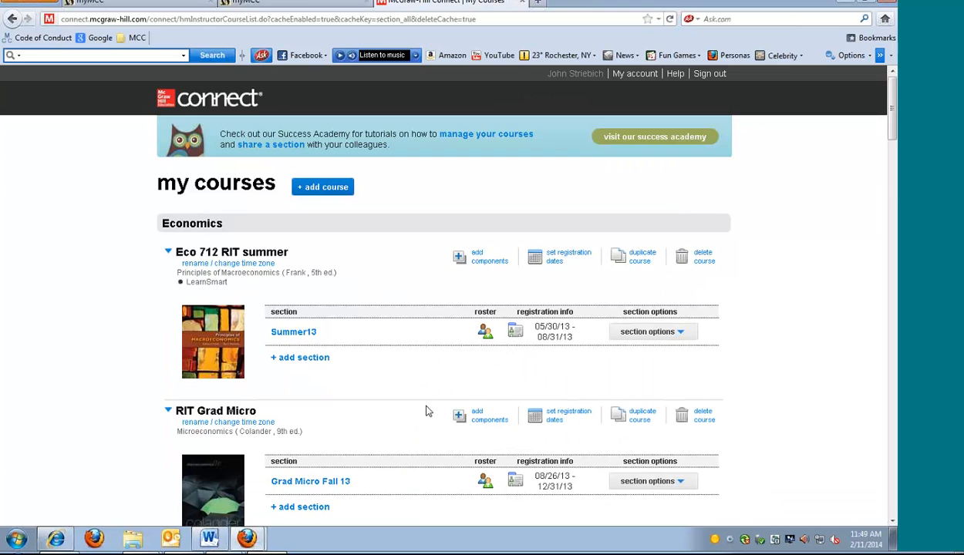
Open the section options of SummerBus204 and Spring management and examine the choices for duplicating, copying and sharing a section
scroll(428, 411, "down", 20)
scroll(420, 401, "down", 10)
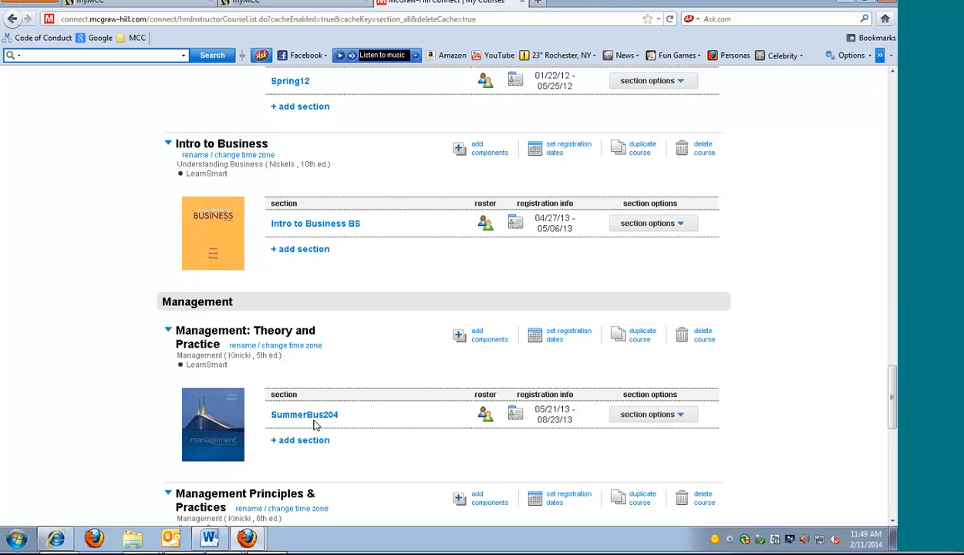
left_click(683, 417)
scroll(805, 387, "down", 2)
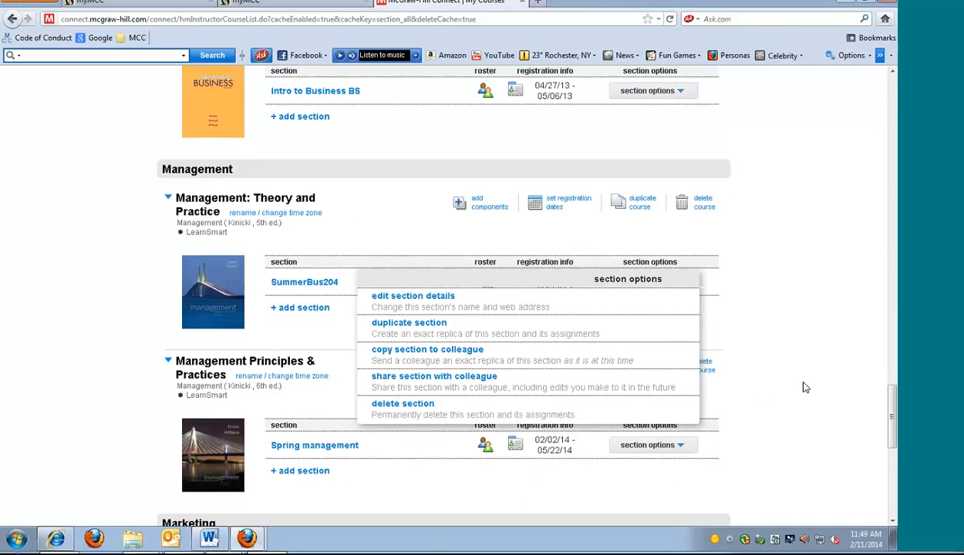
scroll(805, 388, "down", 1)
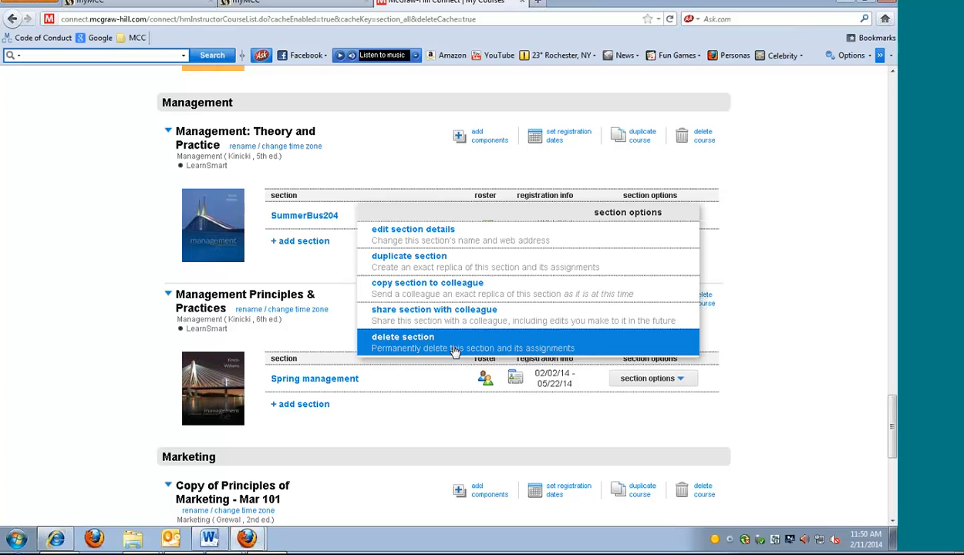
left_click(683, 379)
scroll(779, 351, "down", 2)
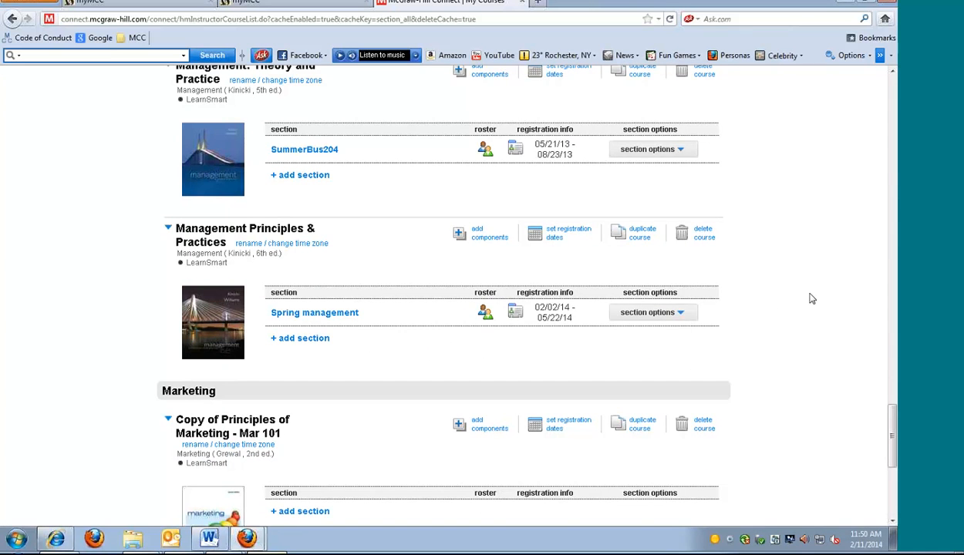
Open the Mar200Spring 13 section of the Principles of Marketing course
scroll(811, 299, "down", 6)
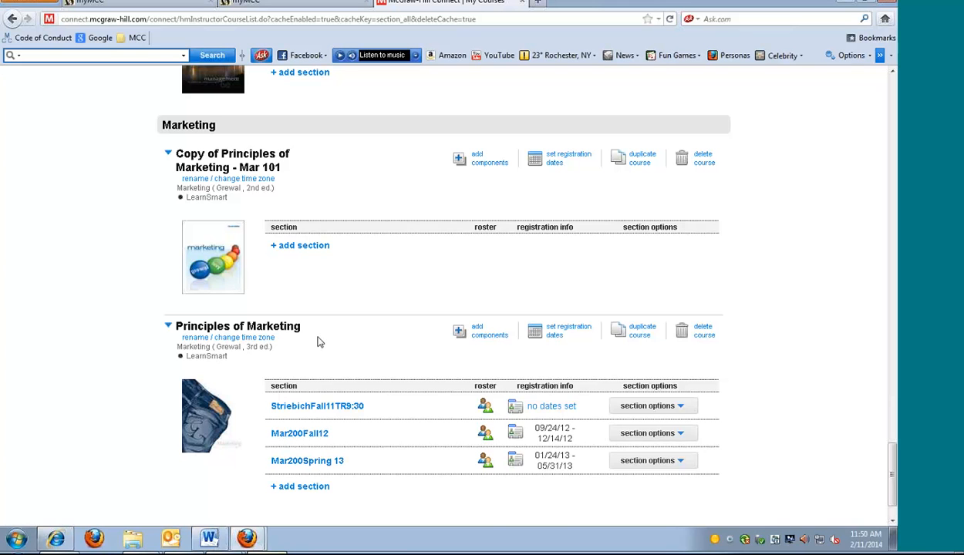
scroll(318, 340, "up", 3)
scroll(347, 498, "down", 4)
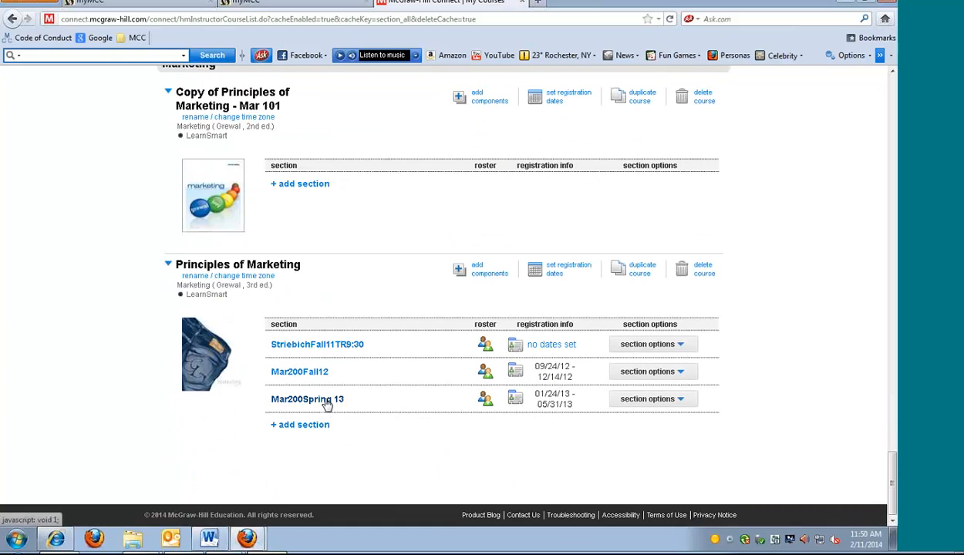
left_click(327, 400)
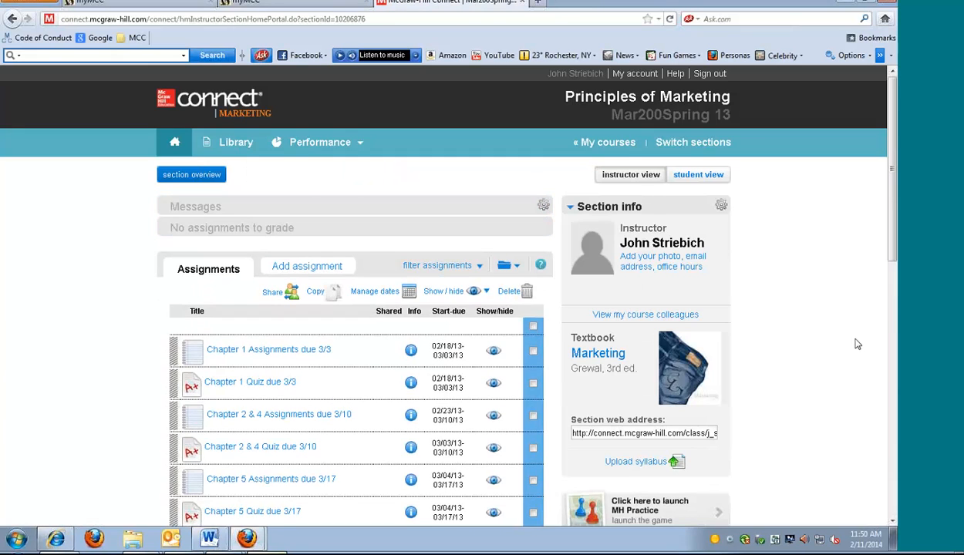
Select the Chapter 1 Assignments and Chapter 1 Quiz, examine their date and extension settings, and cancel without saving
scroll(855, 342, "down", 3)
scroll(840, 336, "down", 1)
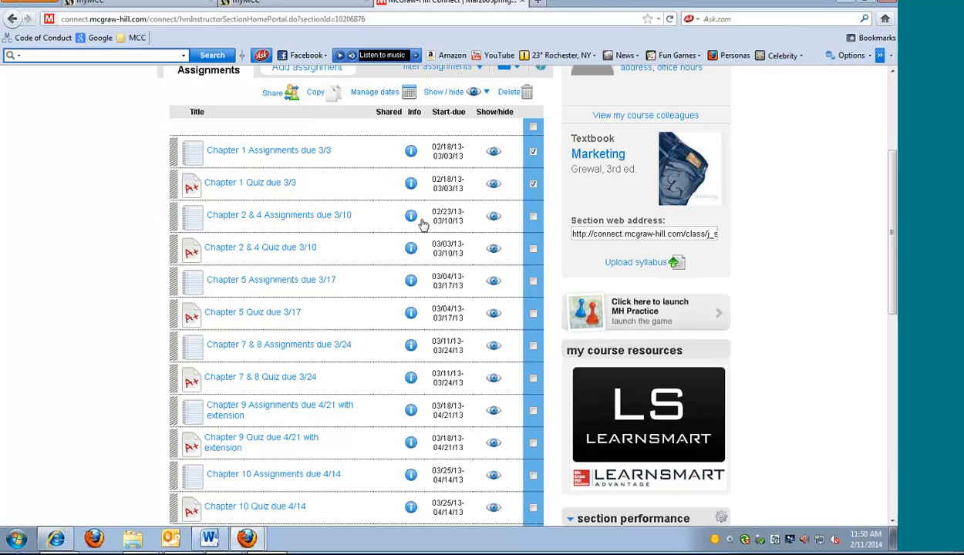
left_click(404, 94)
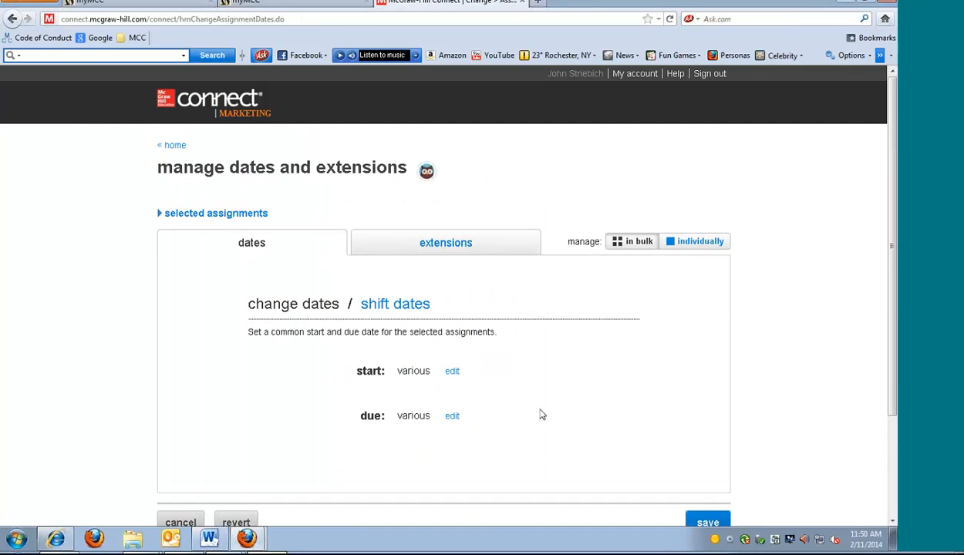
scroll(570, 333, "down", 3)
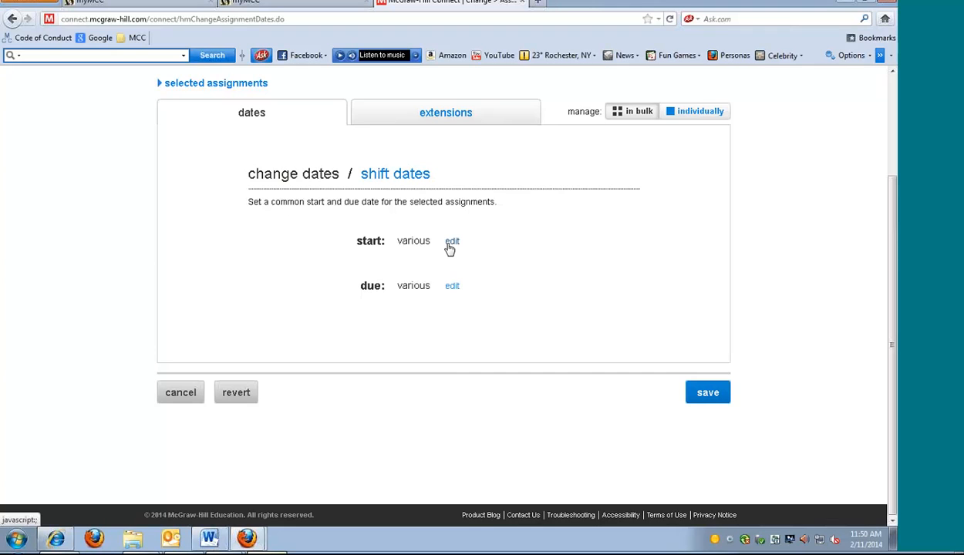
left_click(177, 394)
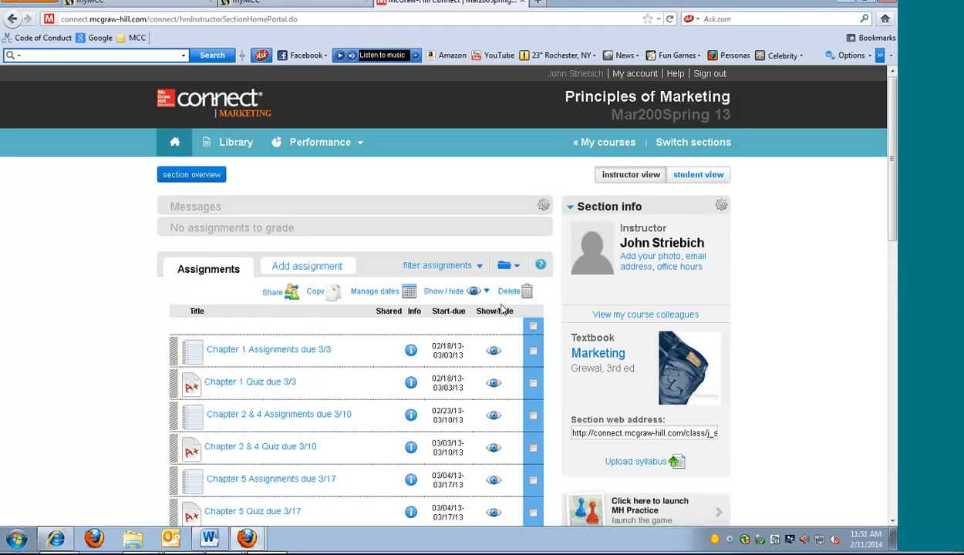
Return to the course list and open the Spring management section of Management Principles & Practices
left_click(617, 144)
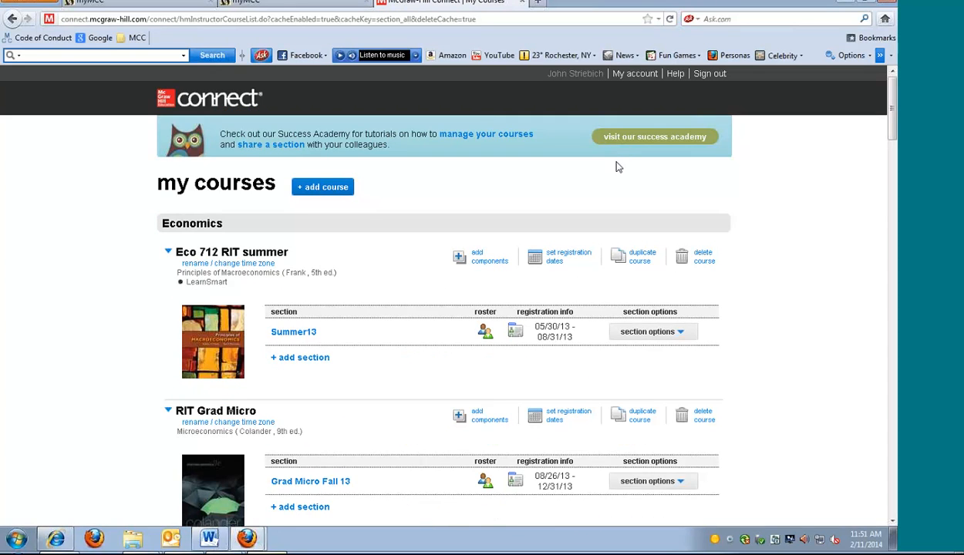
scroll(752, 314, "down", 10)
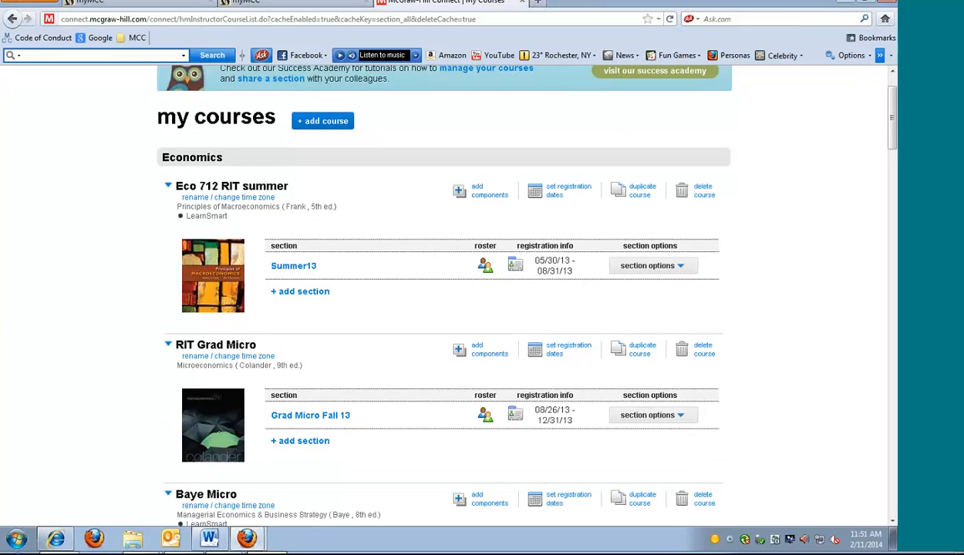
scroll(755, 317, "down", 10)
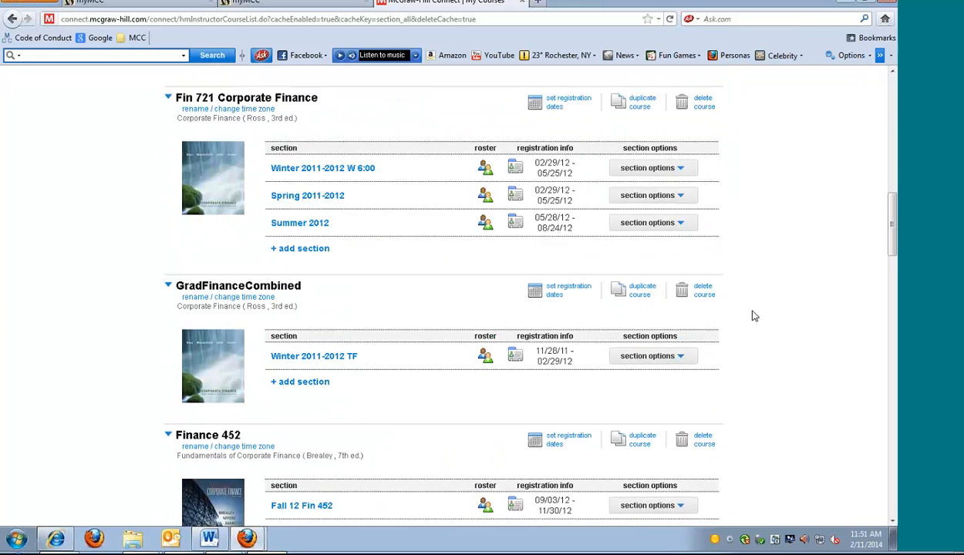
scroll(754, 316, "down", 10)
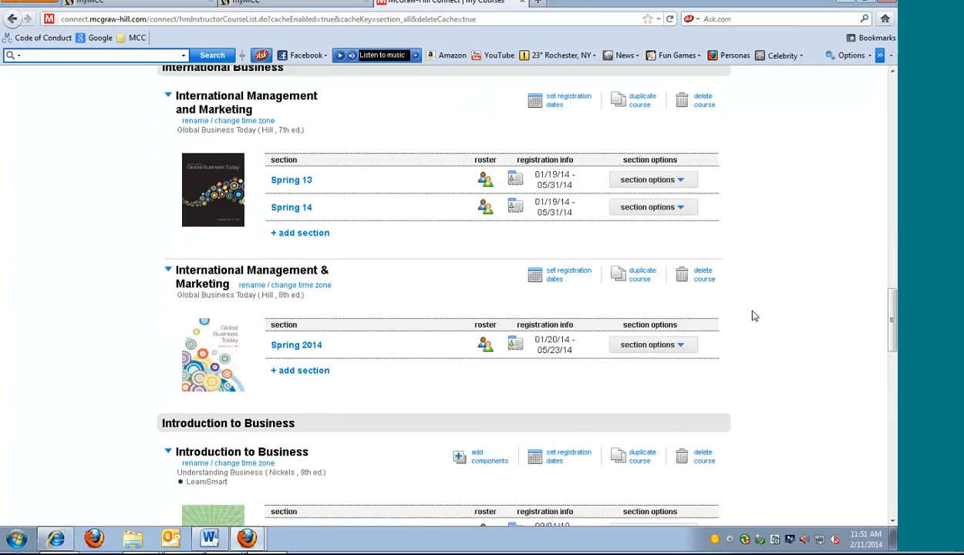
scroll(754, 317, "down", 10)
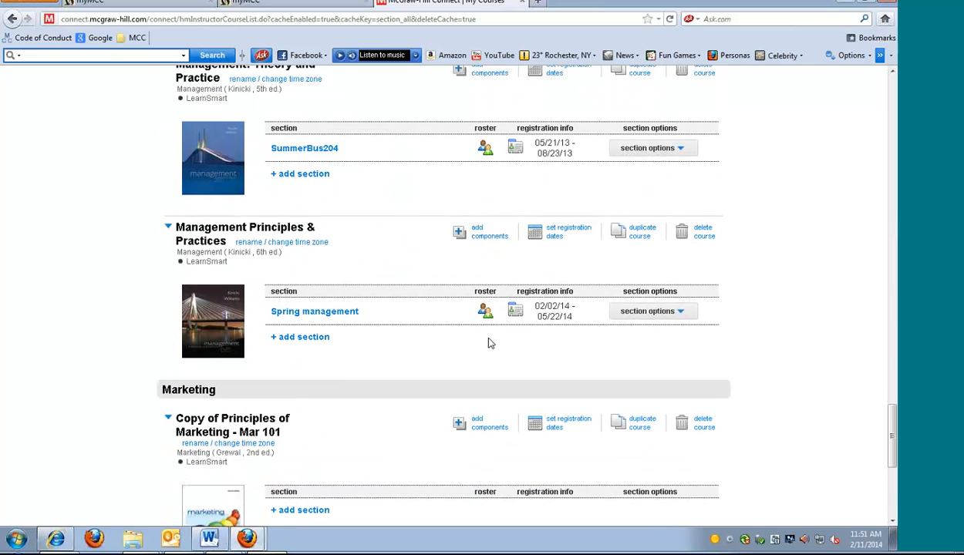
left_click(333, 313)
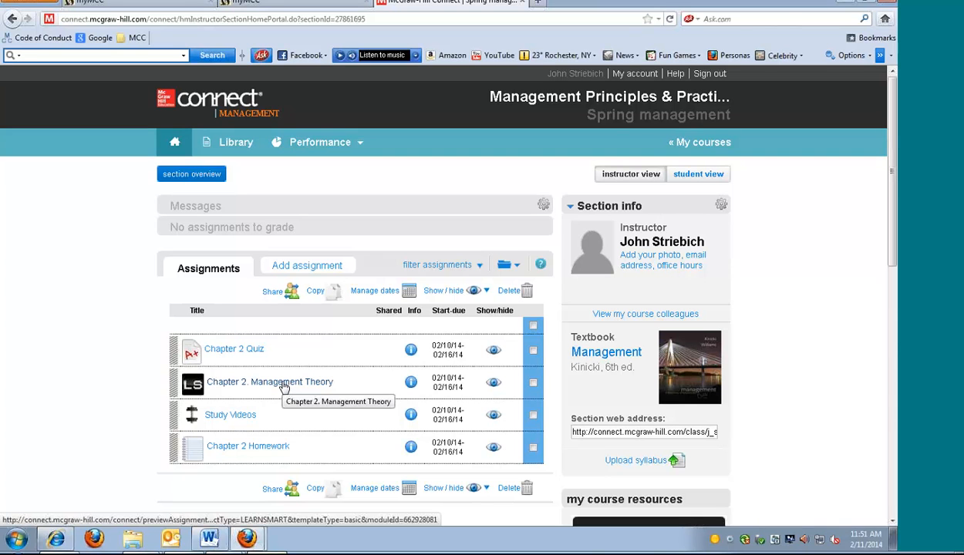
Open the Chapter 2. Management Theory LearnSmart assignment for editing and look through its topics
left_click(283, 384)
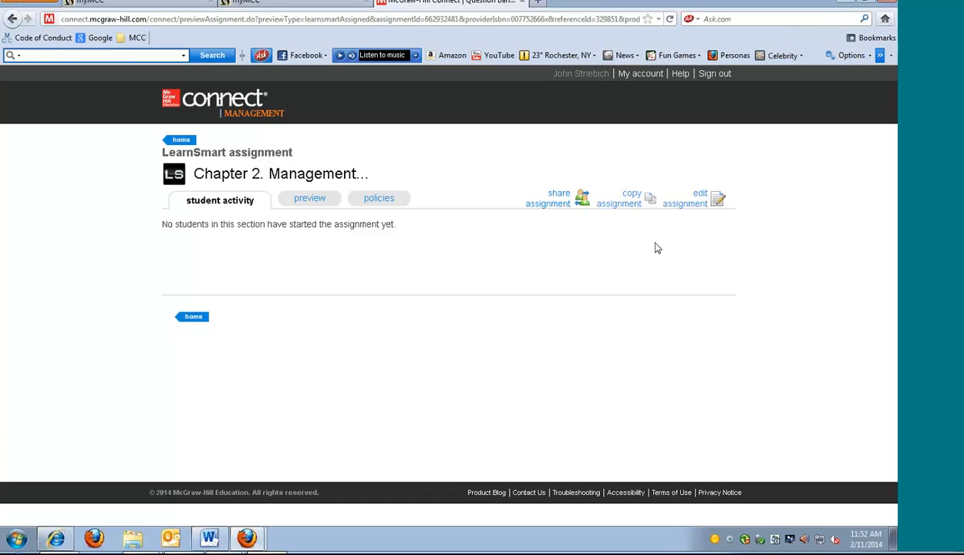
left_click(715, 201)
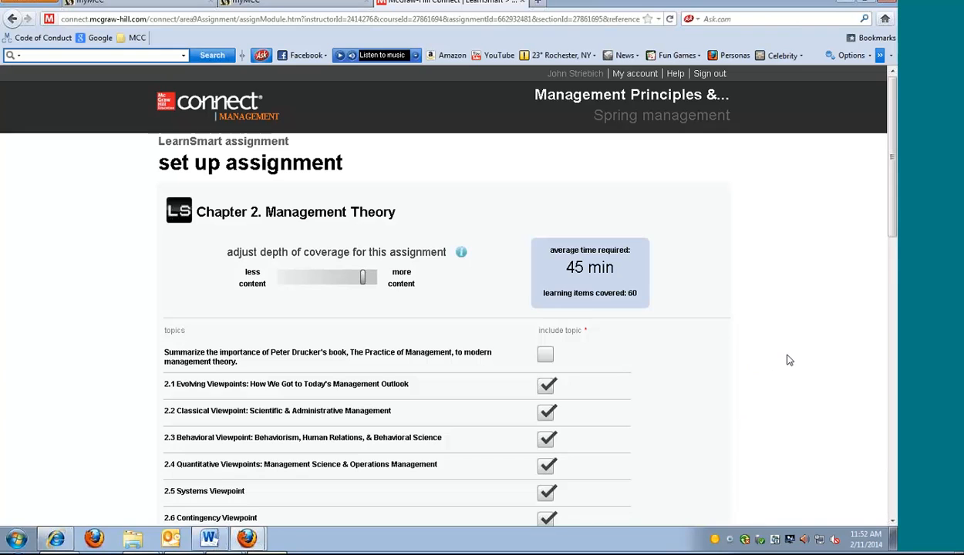
scroll(788, 360, "down", 1)
scroll(789, 360, "down", 1)
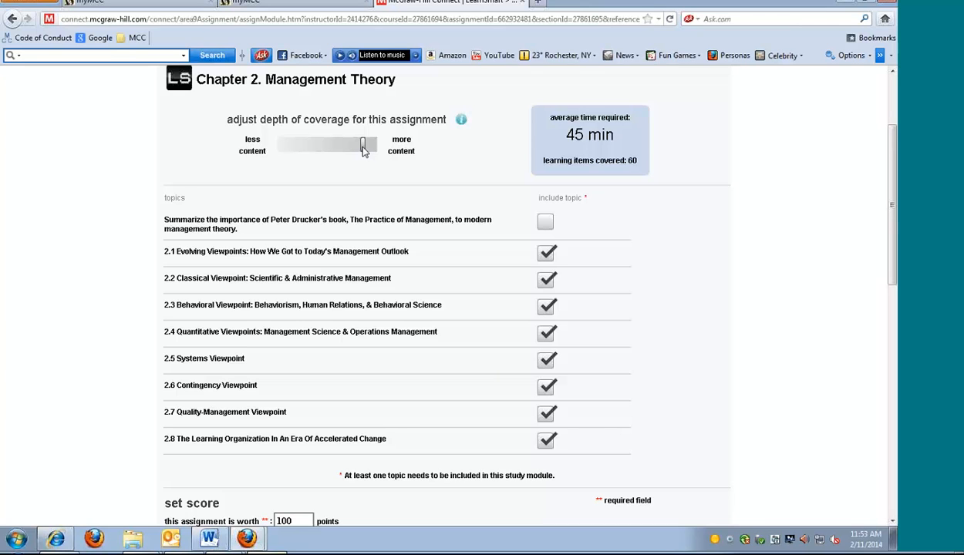
Try less and more content for the assignment's depth of coverage, ending at an average time of 45 min
left_click_drag(365, 151, 325, 150)
left_click_drag(324, 148, 359, 151)
left_click_drag(364, 151, 381, 148)
left_click_drag(374, 146, 364, 145)
Review the included topics and the score, and assign the Chapter 2. Management Theory assignment to the Spring management section
scroll(659, 295, "down", 3)
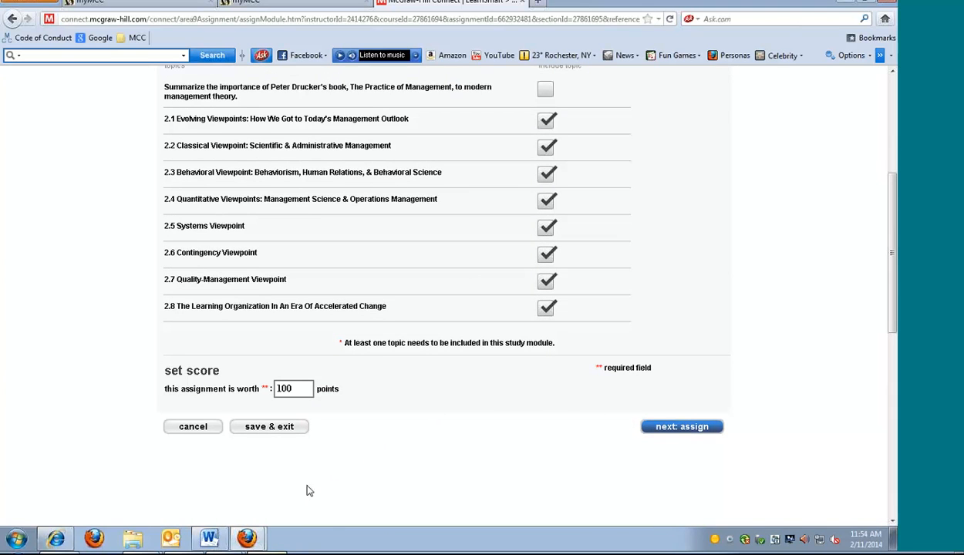
scroll(366, 352, "up", 3)
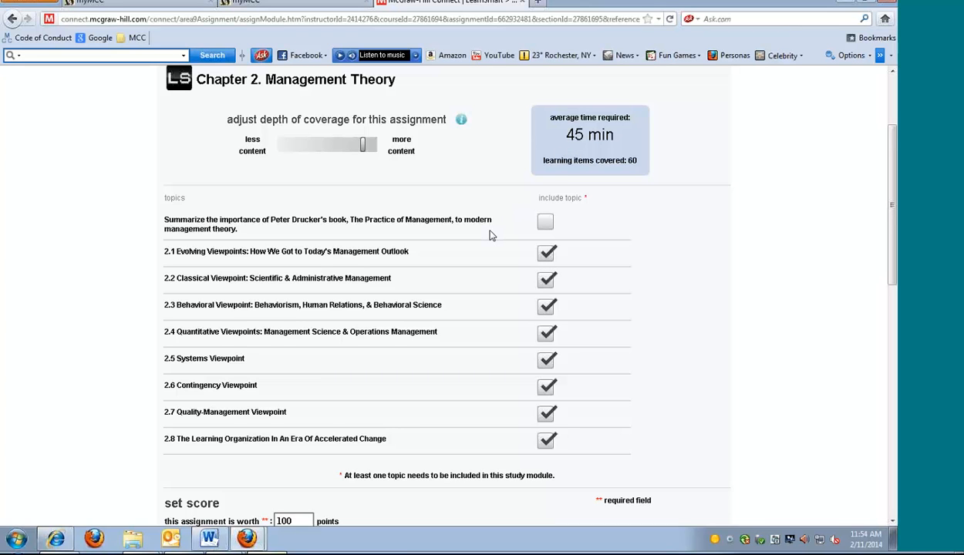
scroll(491, 235, "down", 5)
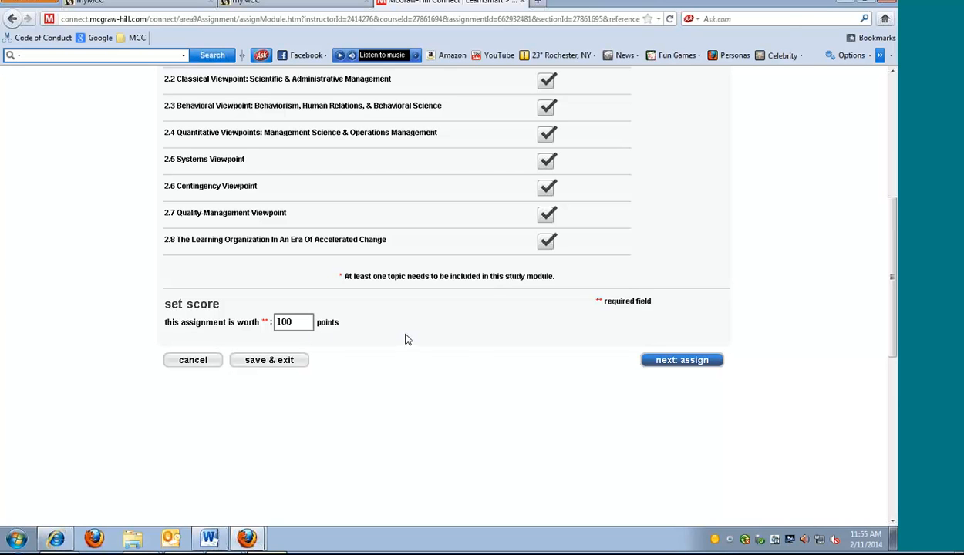
scroll(484, 355, "up", 3)
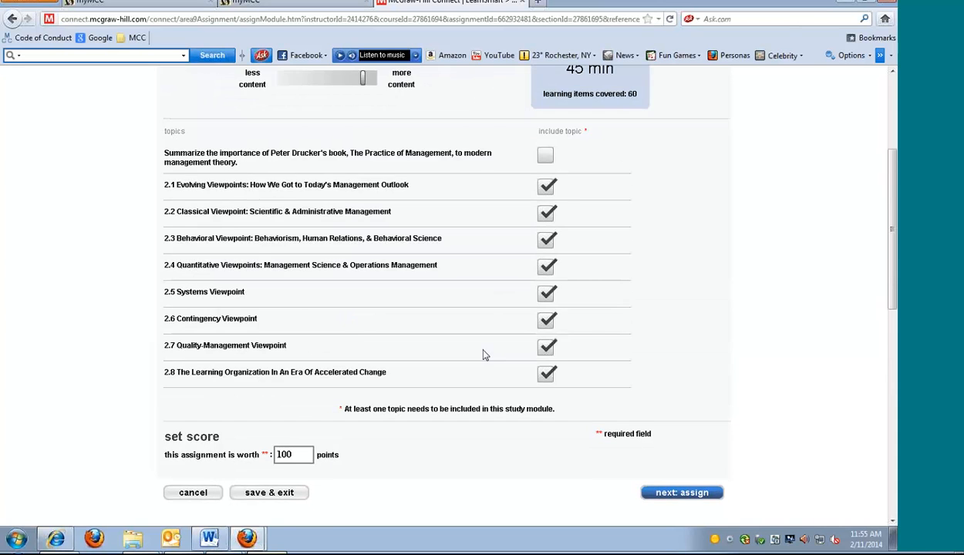
scroll(483, 354, "up", 3)
scroll(516, 381, "down", 4)
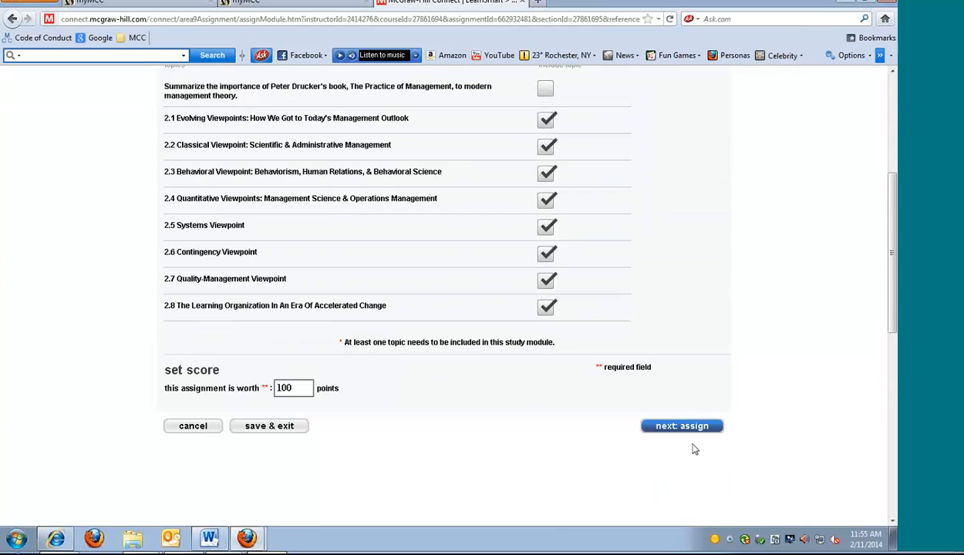
left_click(694, 430)
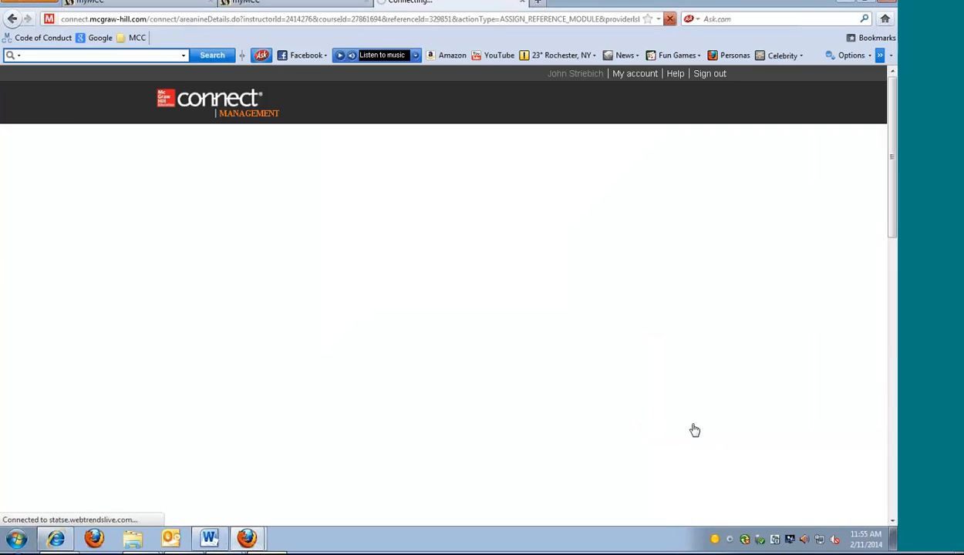
scroll(692, 429, "down", 3)
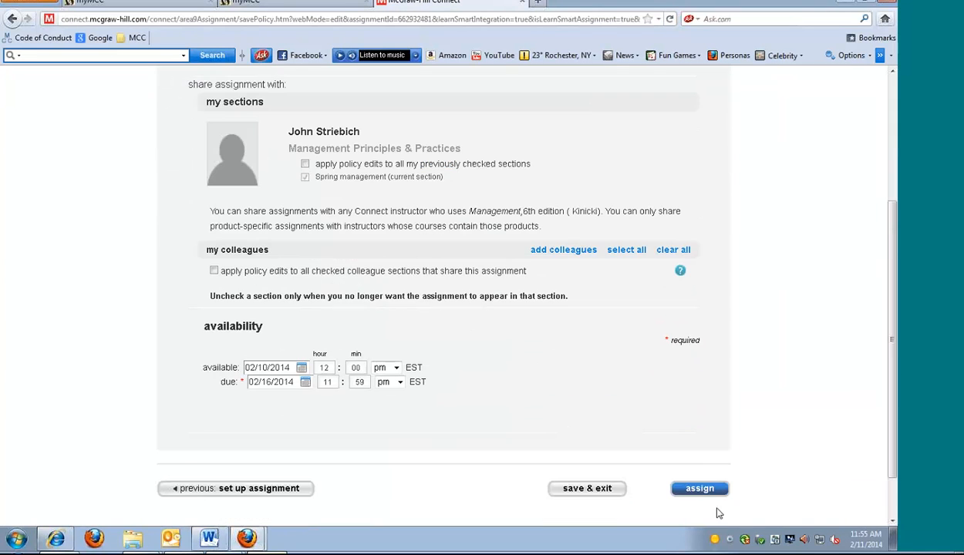
left_click(714, 488)
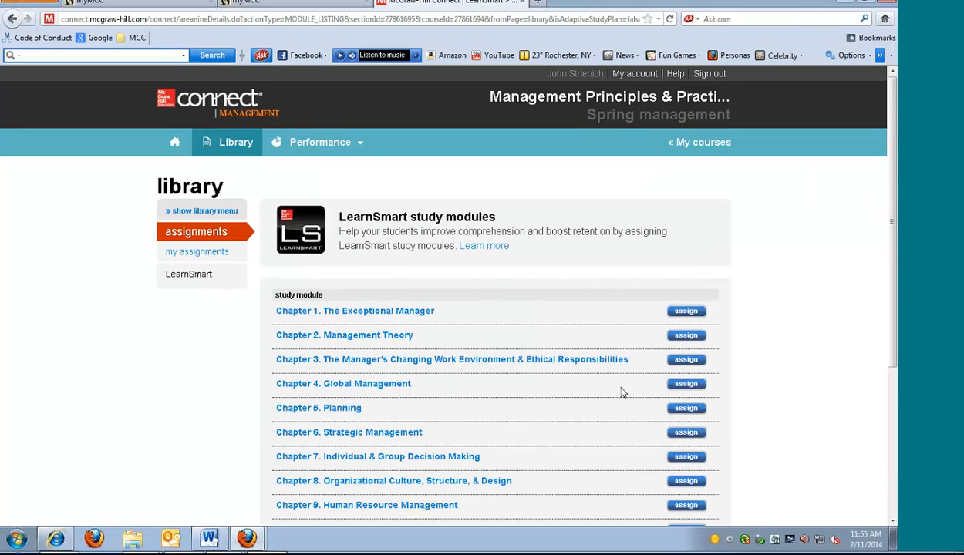
Leave the LearnSmart library for the course list and reopen the Spring management section
scroll(722, 297, "down", 3)
scroll(722, 288, "up", 3)
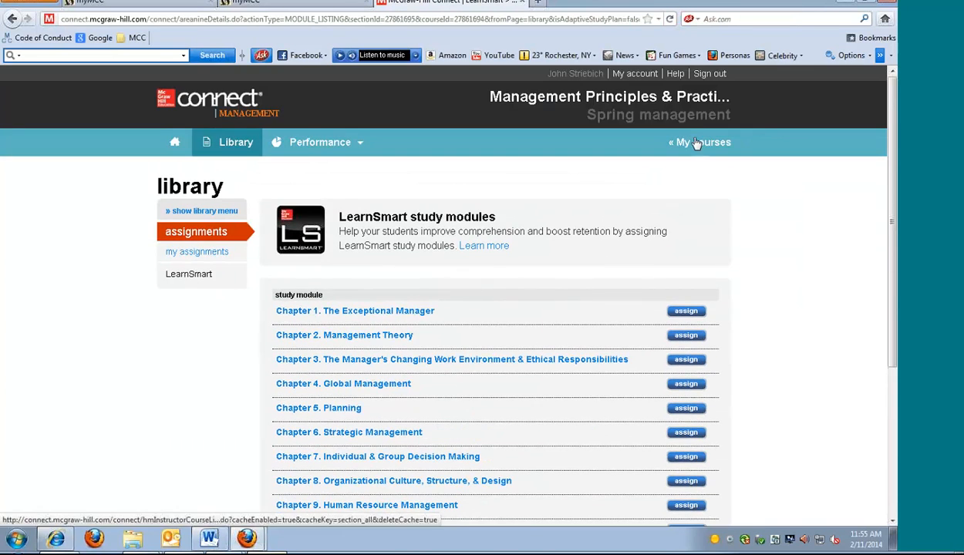
left_click(697, 143)
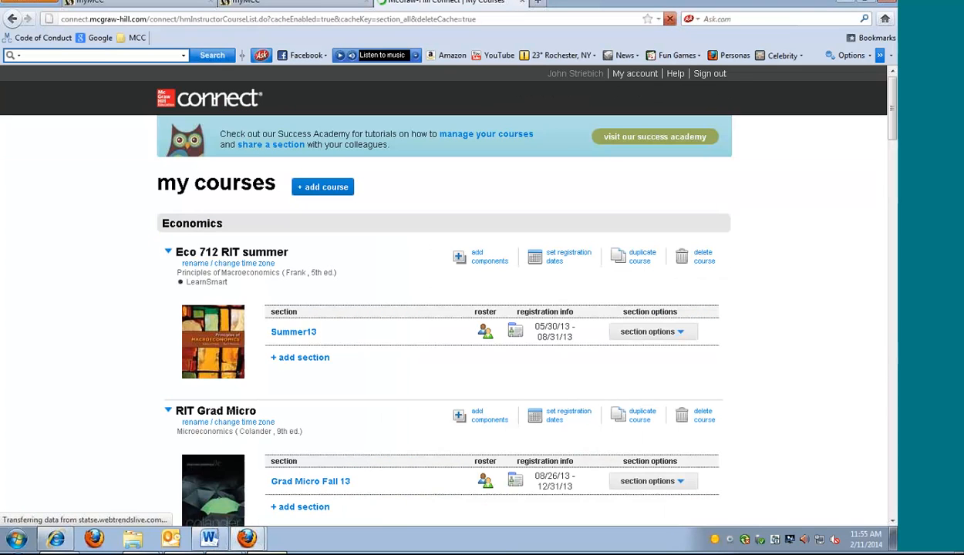
scroll(877, 230, "down", 15)
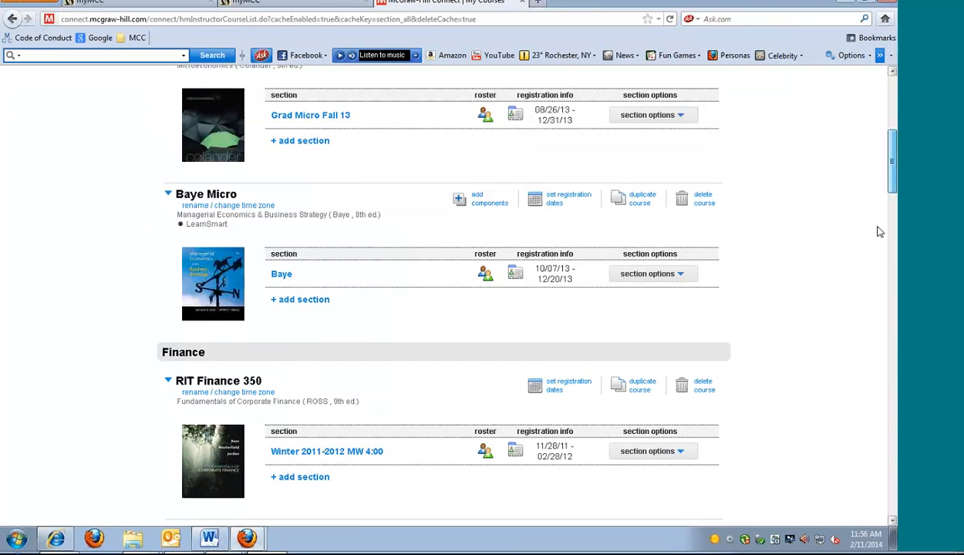
scroll(874, 391, "down", 4)
scroll(877, 421, "down", 5)
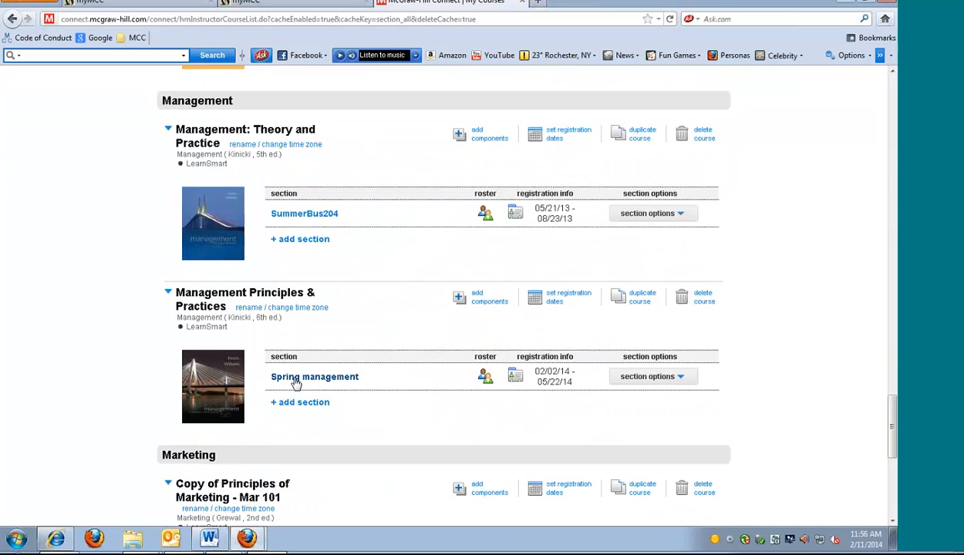
left_click(295, 379)
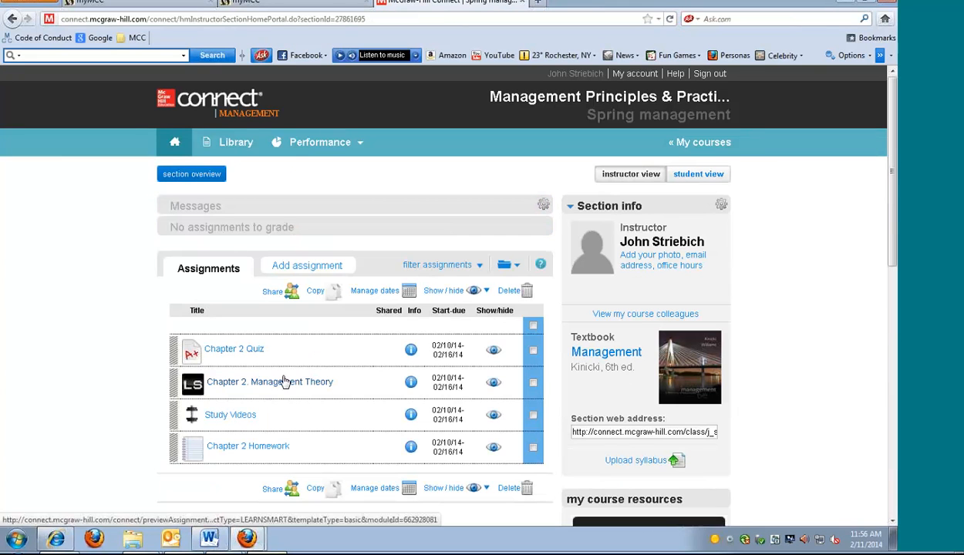
Open the assigned Chapter 2. Management Theory LearnSmart assignment, preview its study module as a student, and start learning
left_click(276, 387)
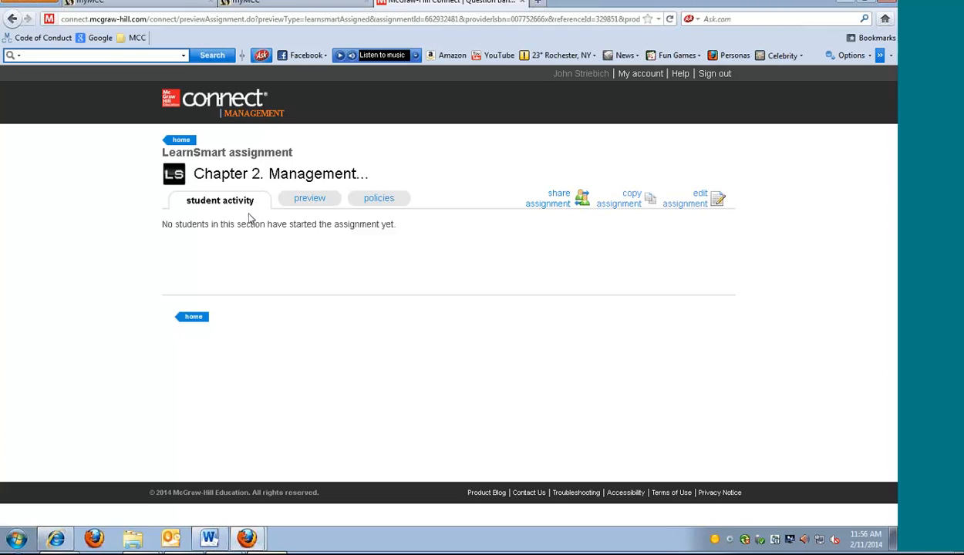
left_click(303, 203)
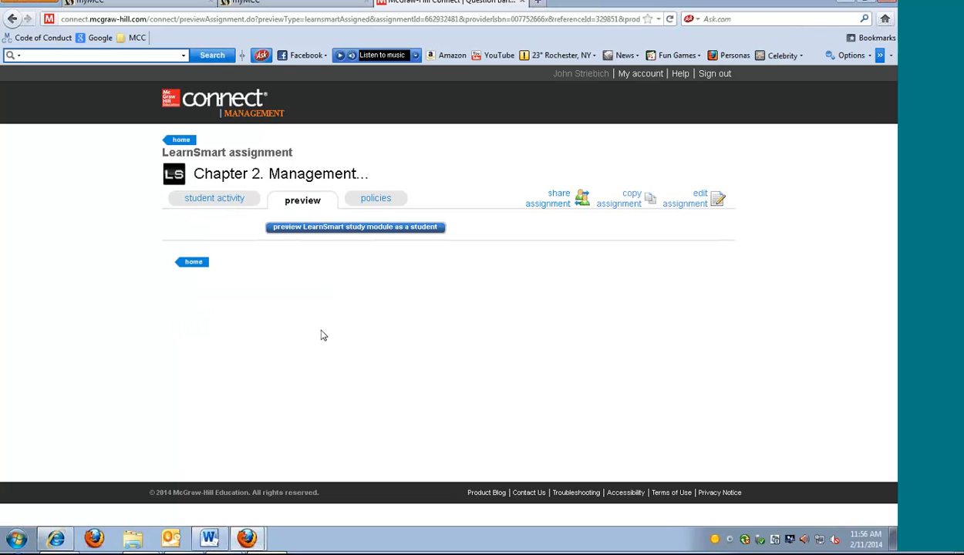
left_click(327, 228)
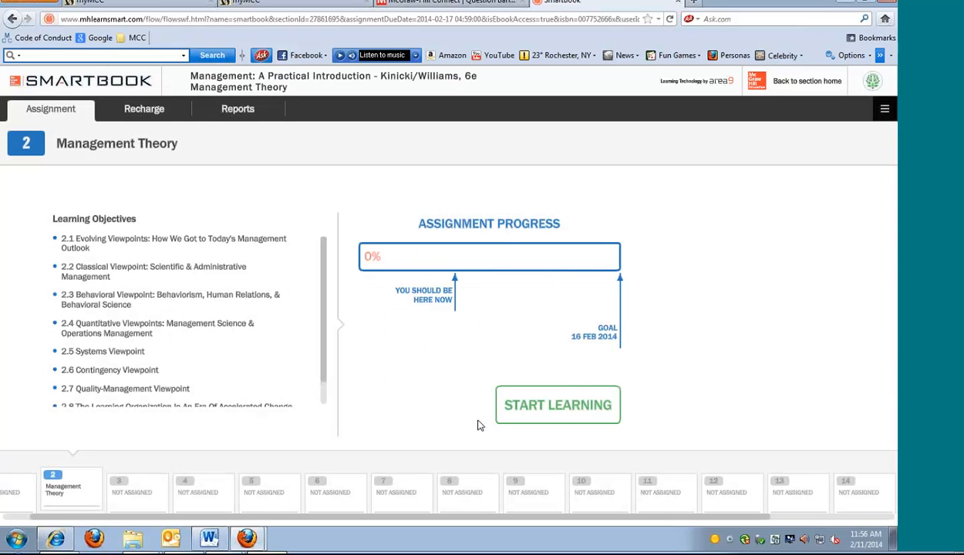
left_click(528, 409)
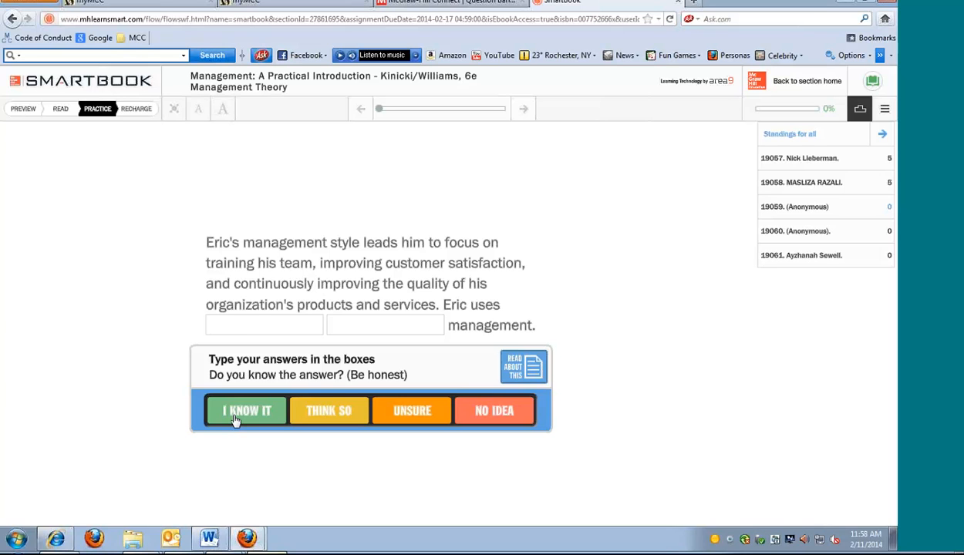
Rate the question on Eric's management style as Think So, submit "human relations" for the missing words, and continue to the following question
left_click(331, 414)
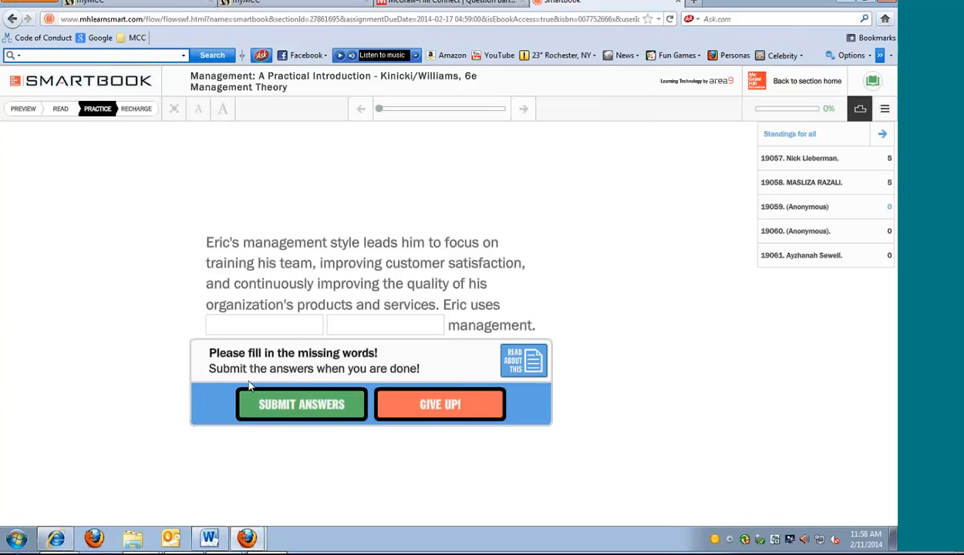
type("human")
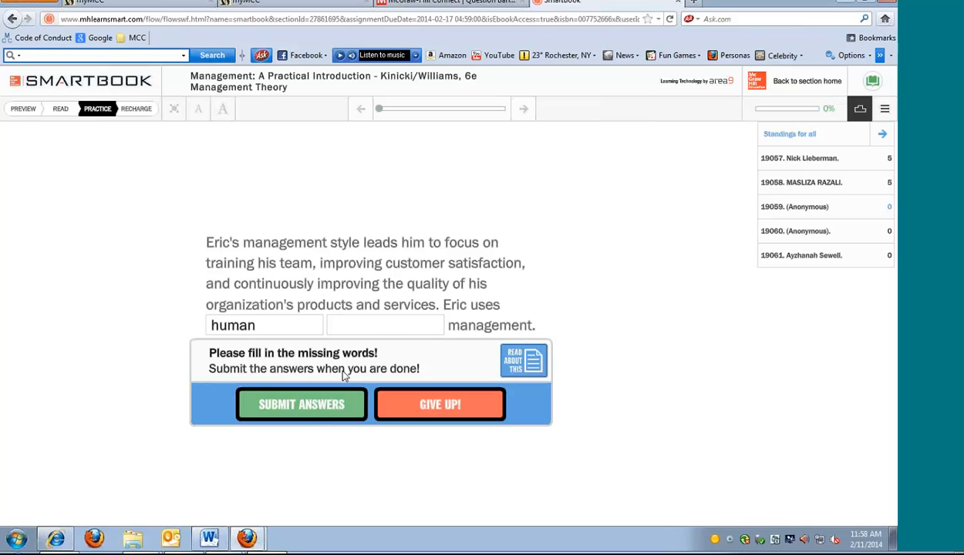
left_click(382, 327)
type("real")
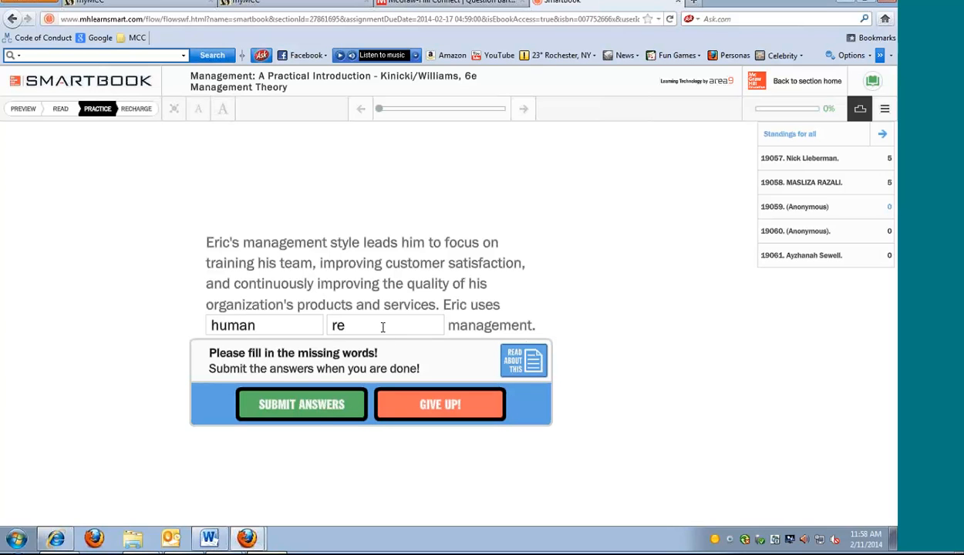
key("BackSpace")
key("BackSpace")
type("lations")
left_click(327, 407)
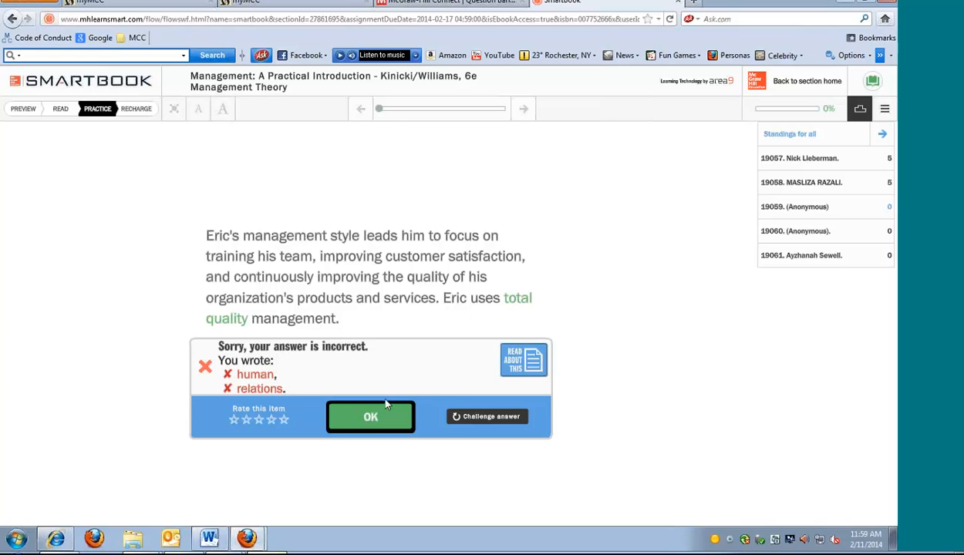
left_click(373, 415)
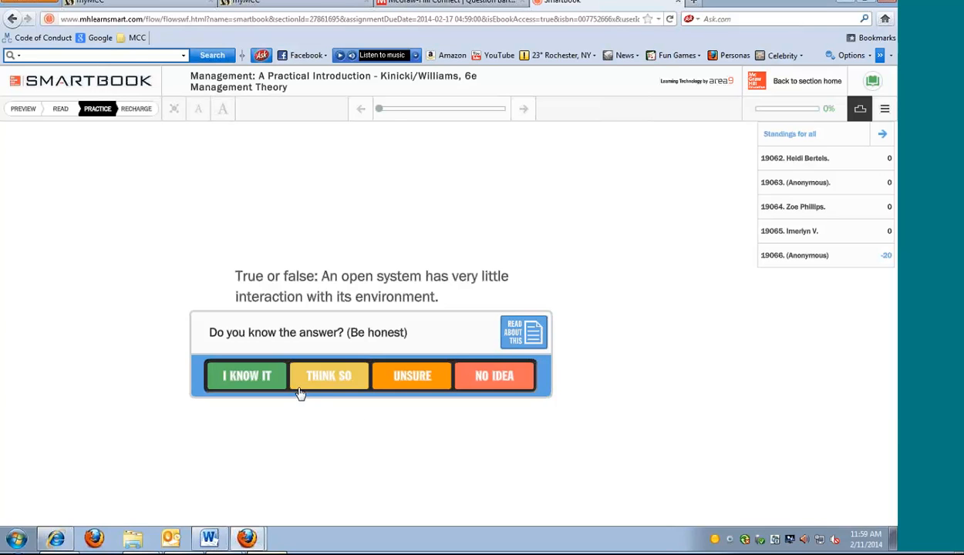
Answer False to the open system question and Theory Y to the Douglas McGregor question, rating both as I Know It
left_click(243, 376)
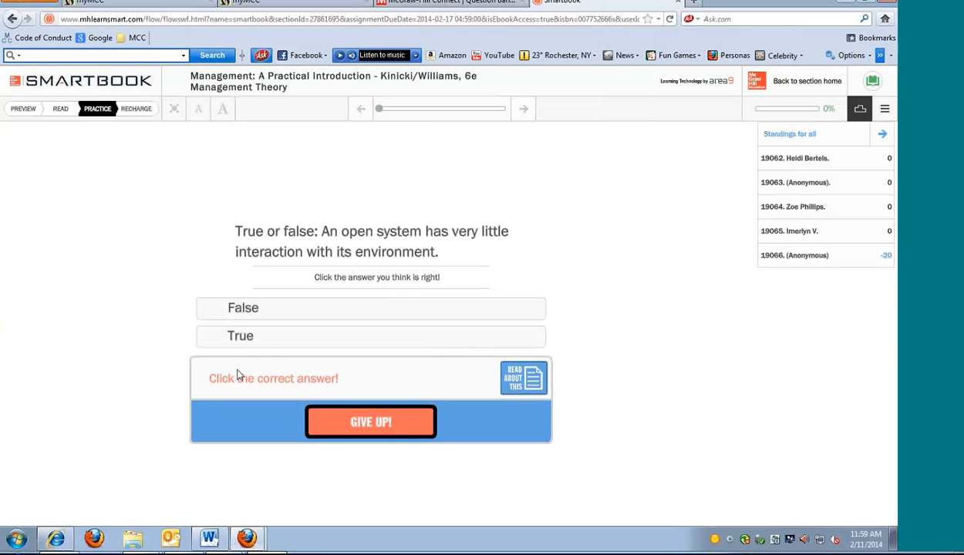
left_click(280, 310)
left_click(359, 423)
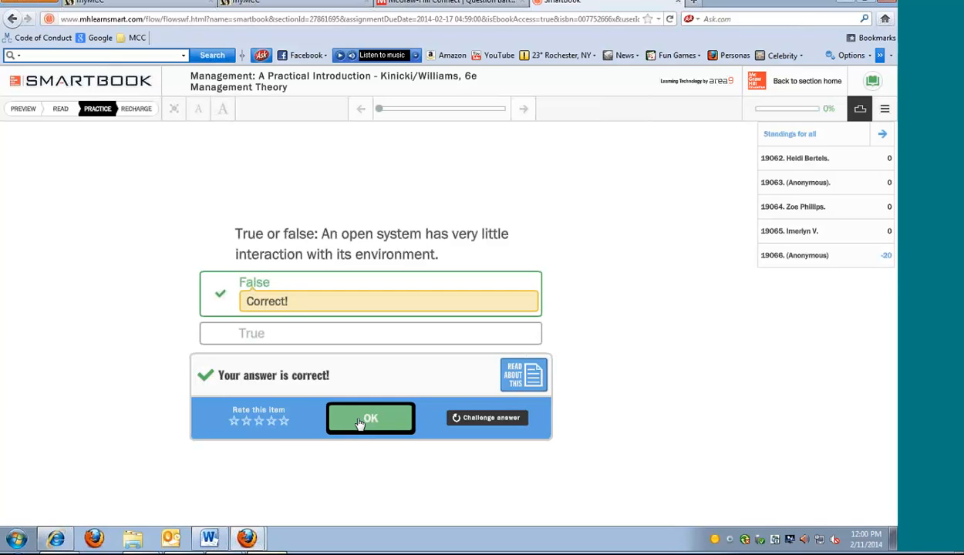
left_click(359, 423)
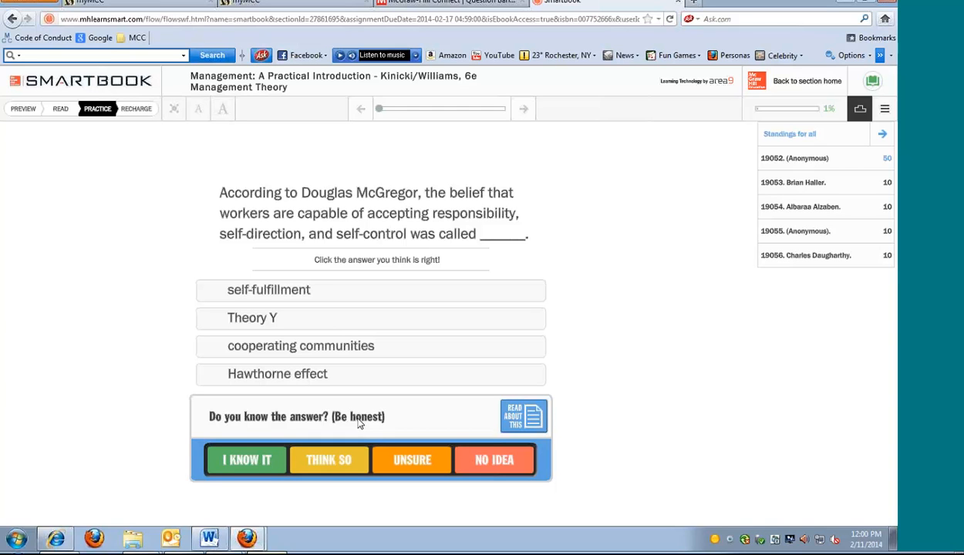
left_click(254, 461)
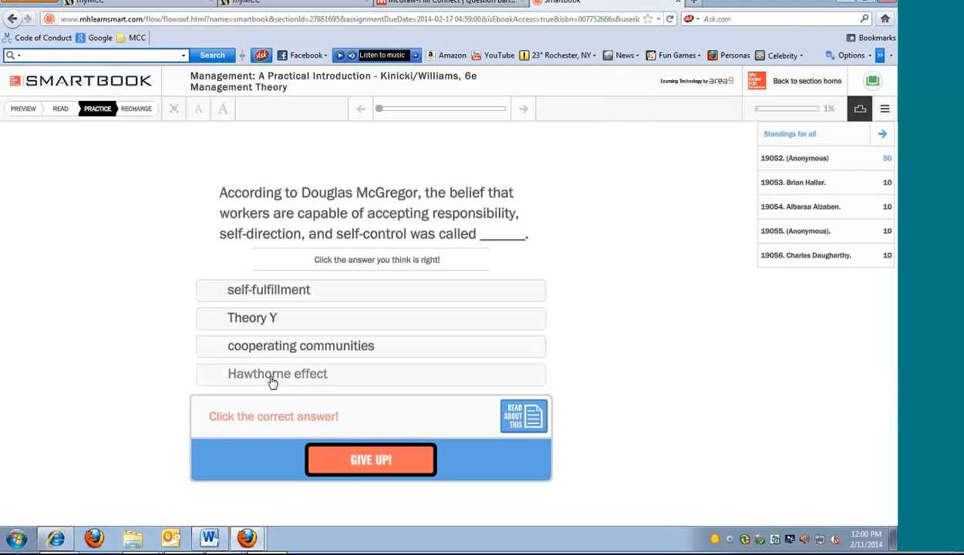
left_click(267, 317)
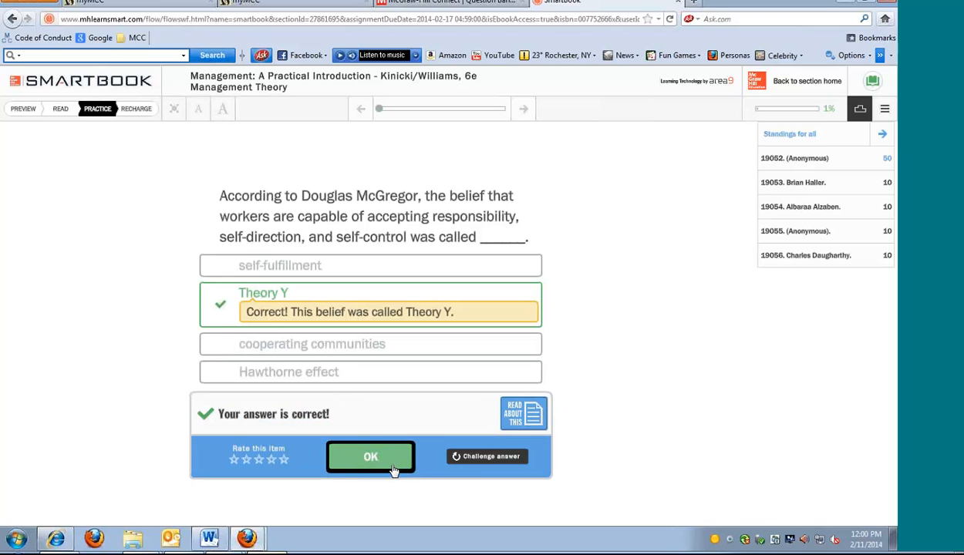
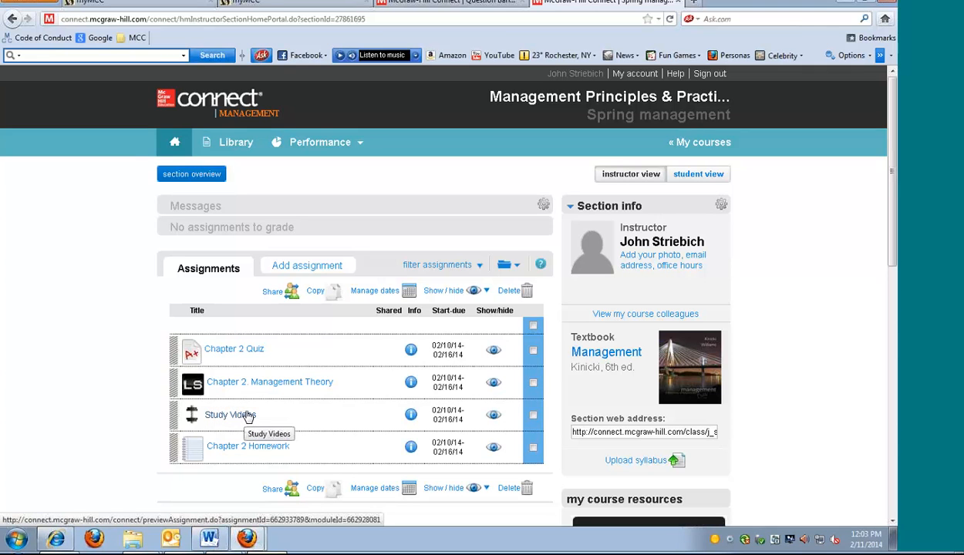
Open the Study Videos assignment for editing and look through its list of Chapter 2 learning objective presentations
left_click(247, 417)
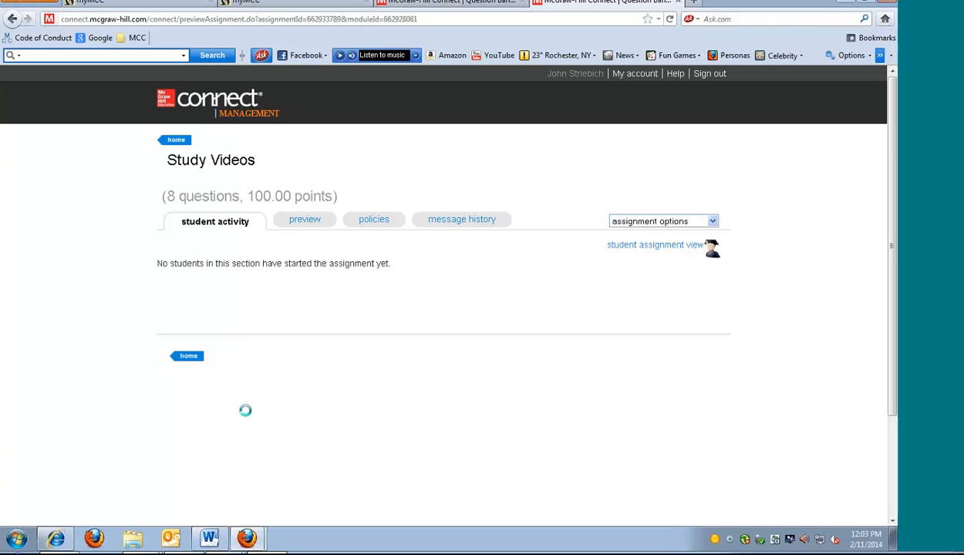
left_click(714, 223)
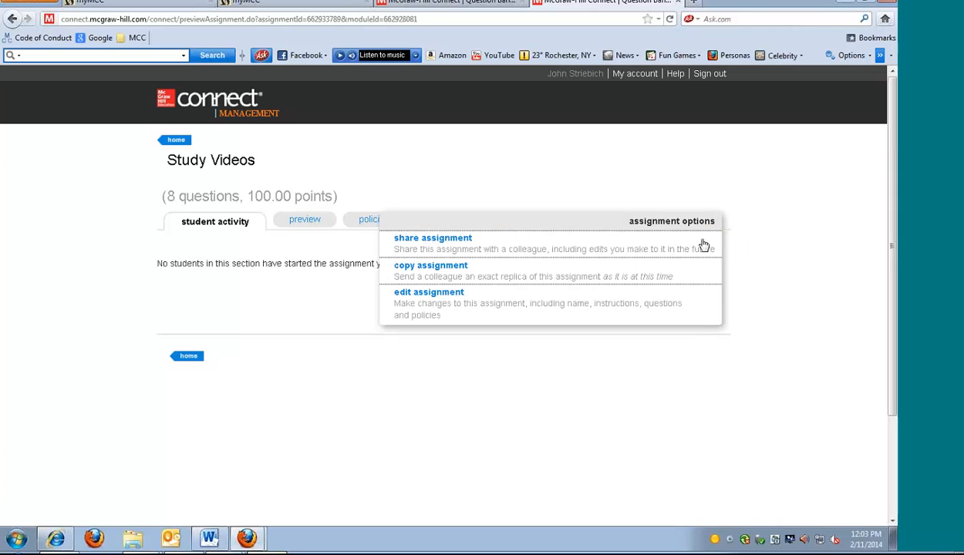
left_click(502, 306)
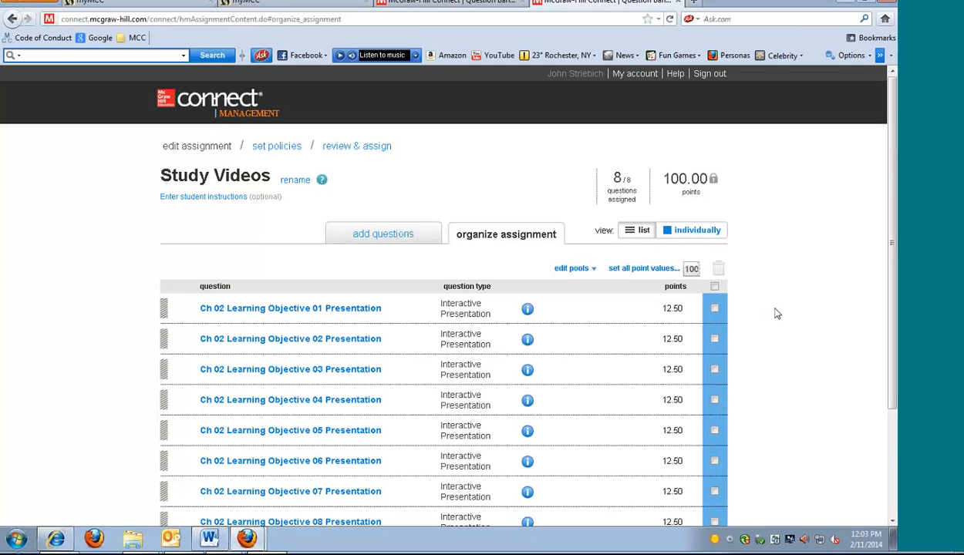
scroll(777, 314, "down", 3)
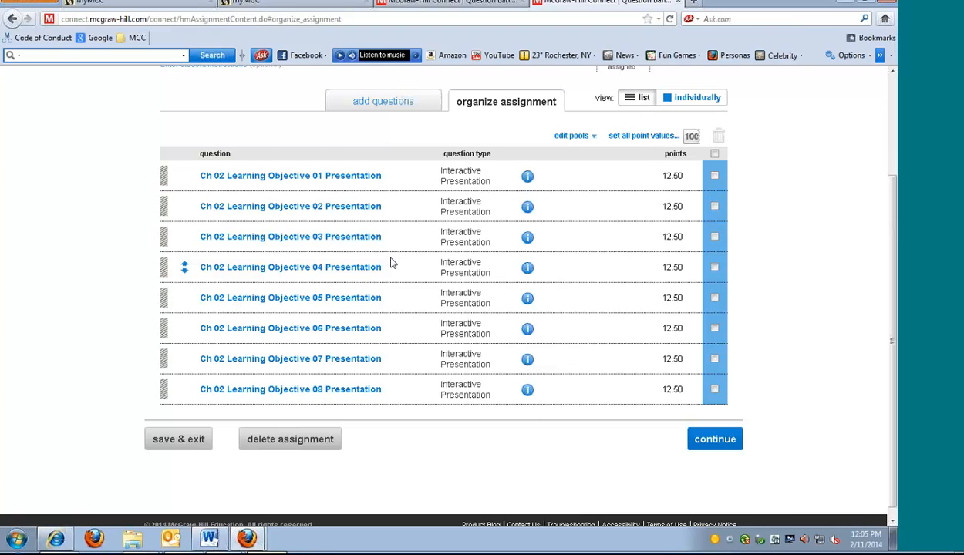
Show the Ch 02 Learning Objective 01 Presentation individually and launch its interactive presentation
left_click(689, 97)
scroll(721, 210, "down", 3)
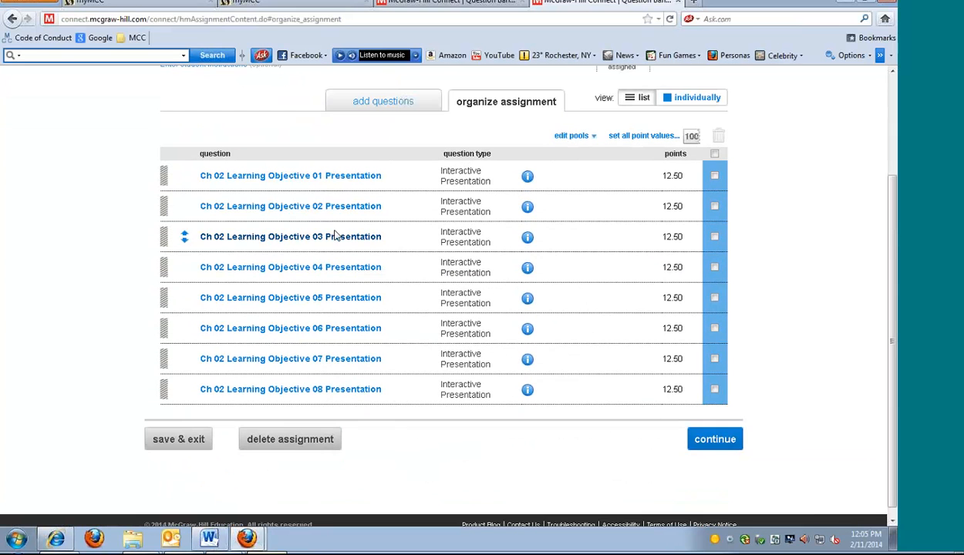
left_click(336, 176)
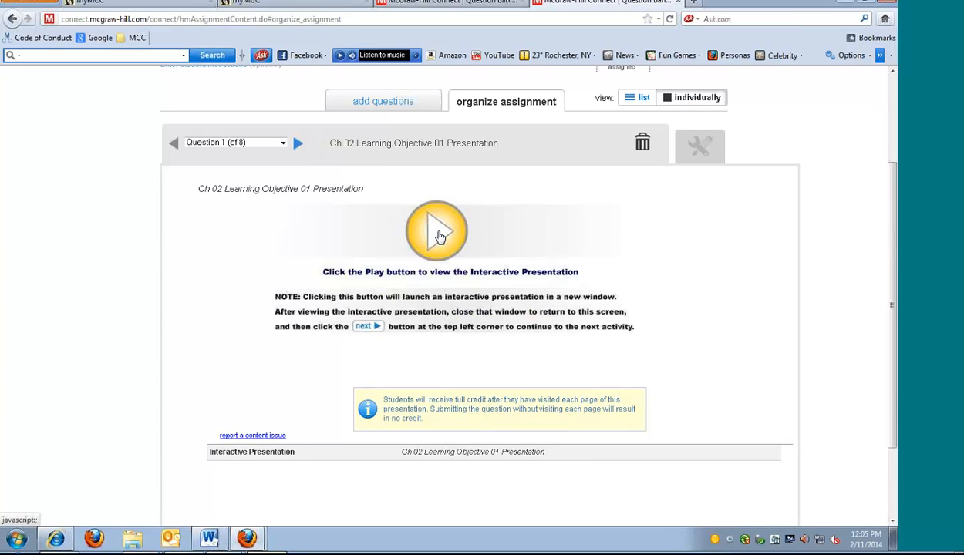
left_click(438, 236)
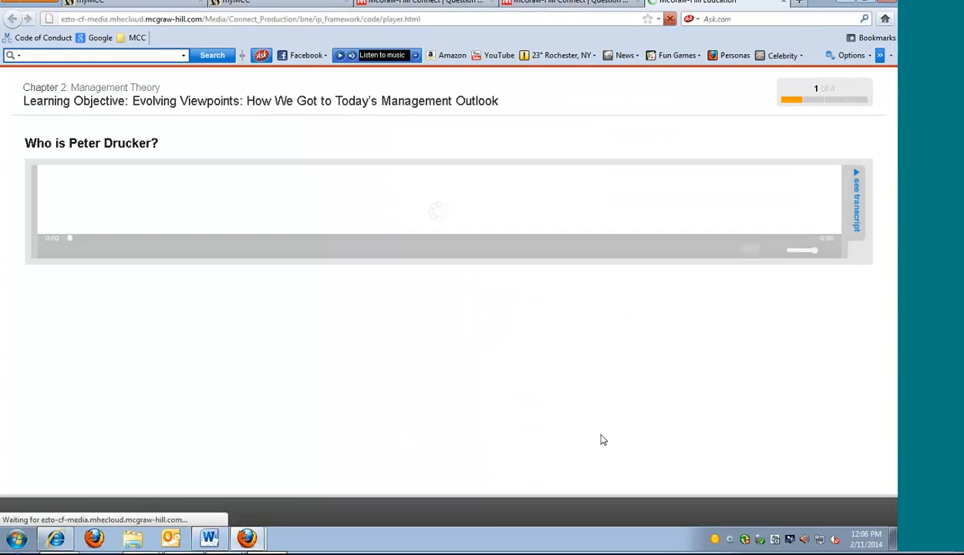
Unmute the computer's sound for the Peter Drucker video and close the volume control
left_click(833, 541)
left_click(829, 480)
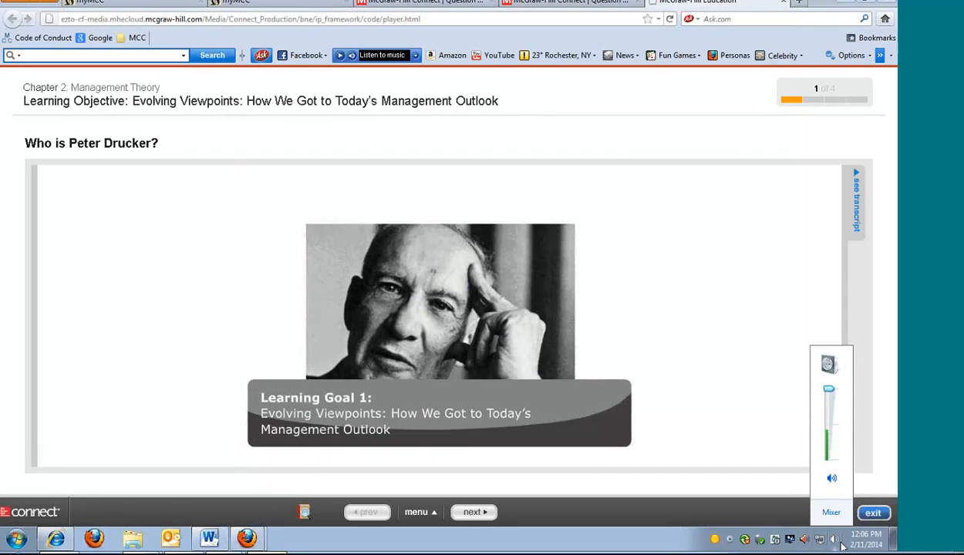
left_click(818, 539)
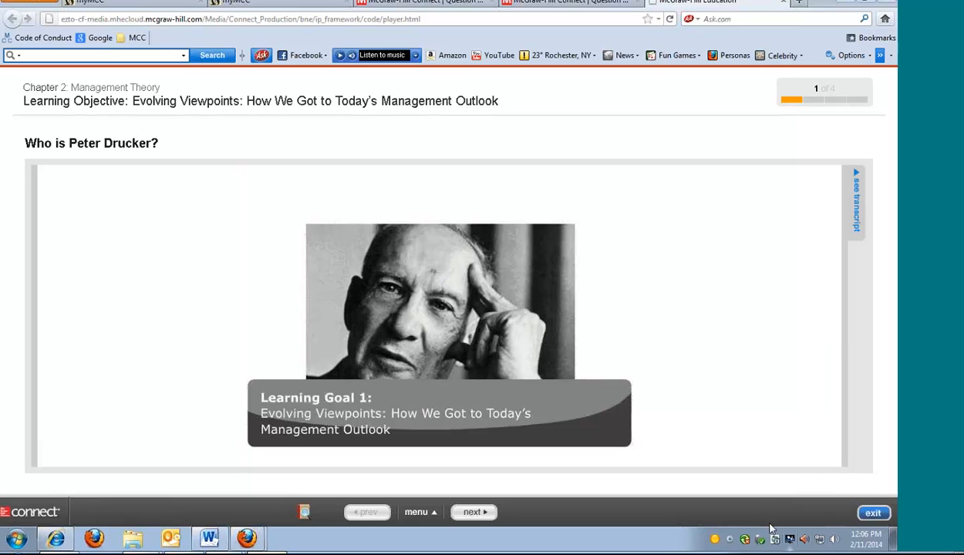
left_click(749, 459)
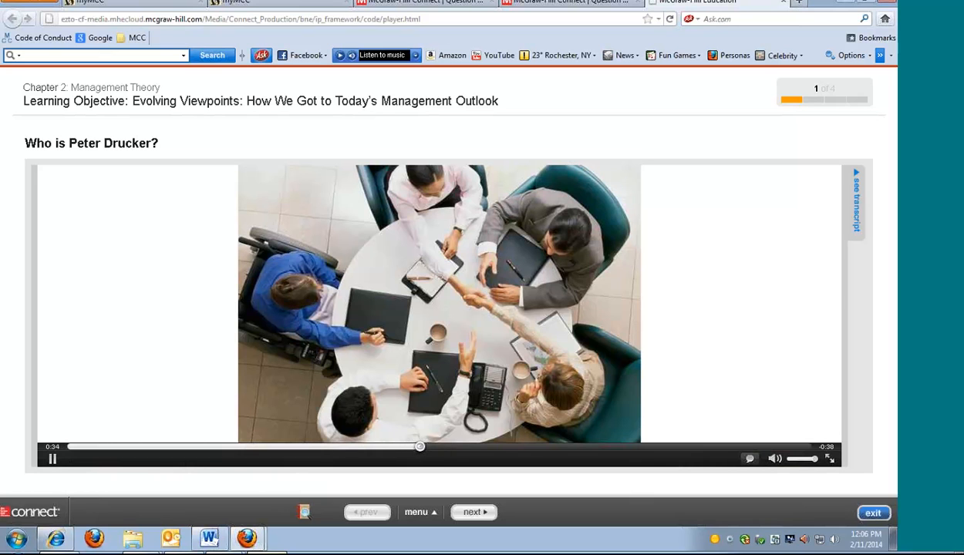
Pause the Peter Drucker video and exit the presentation back to the Study Videos assignment
left_click(52, 460)
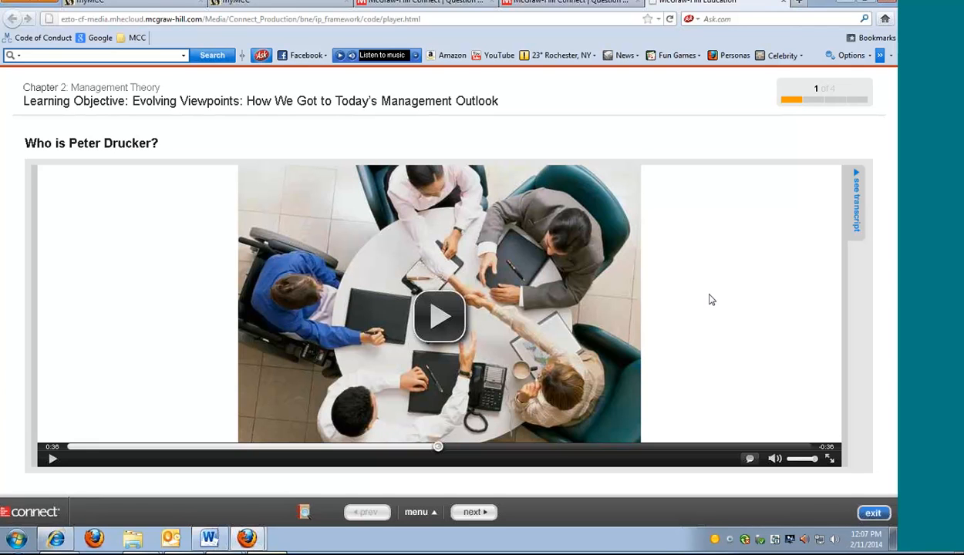
left_click(873, 514)
scroll(733, 362, "up", 3)
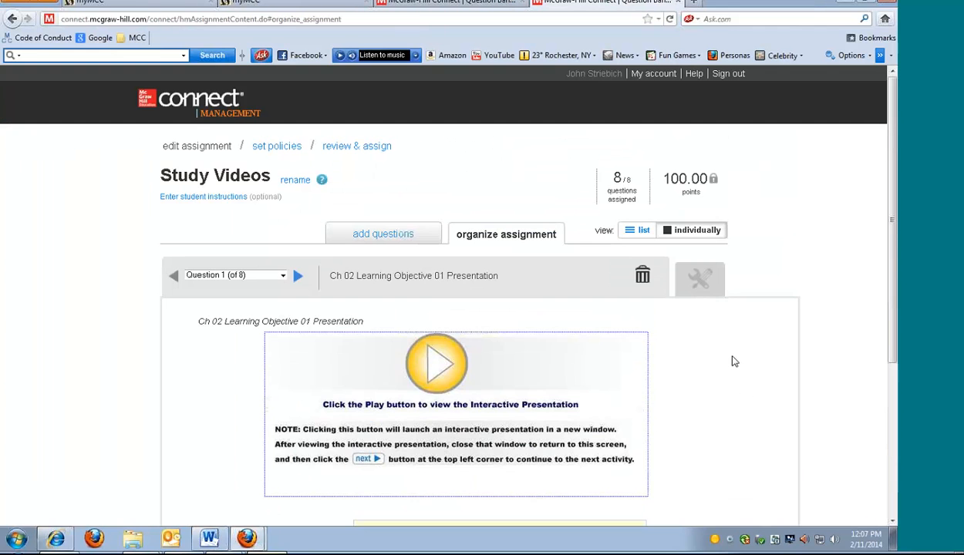
Continue through the Study Videos policies, keeping the practice category and dates, and assign it to the Spring management section
scroll(733, 361, "down", 1)
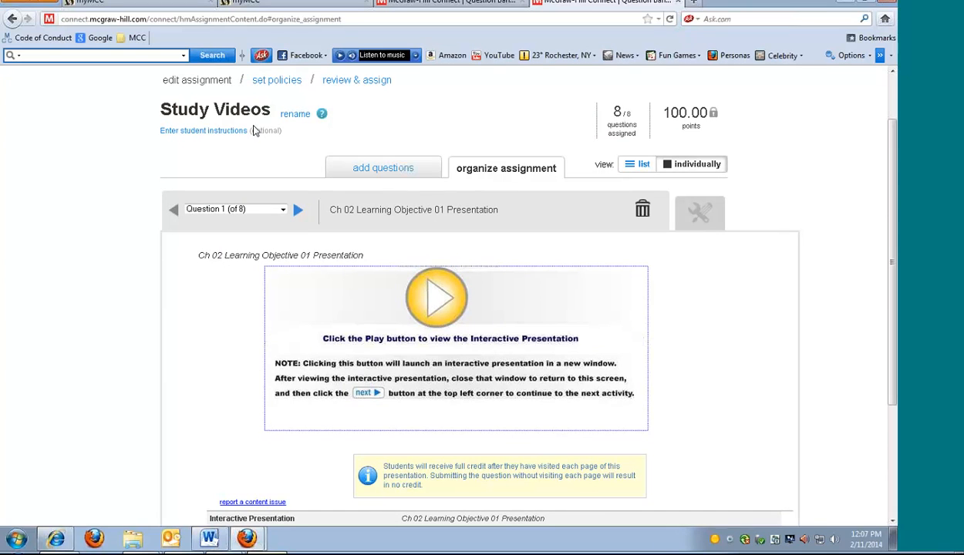
scroll(760, 397, "down", 2)
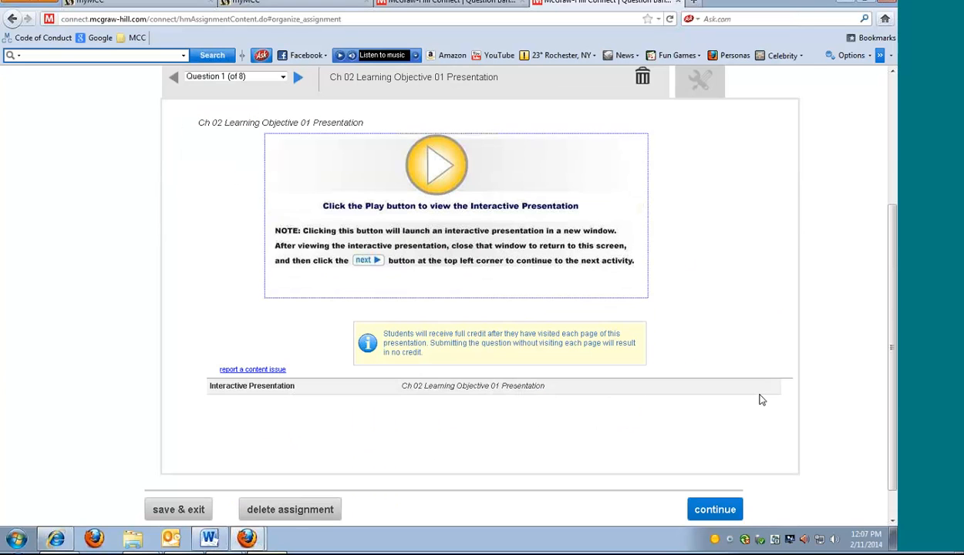
left_click(729, 510)
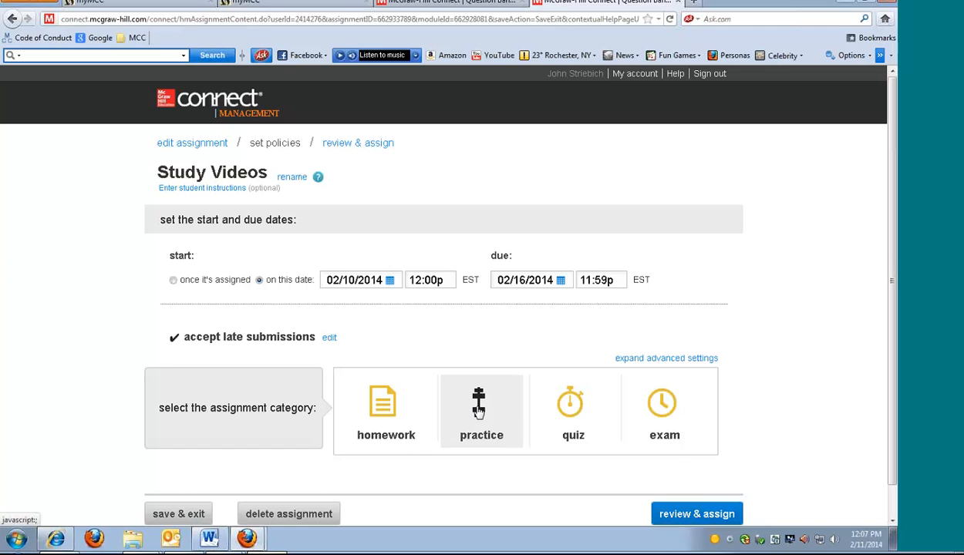
left_click(696, 514)
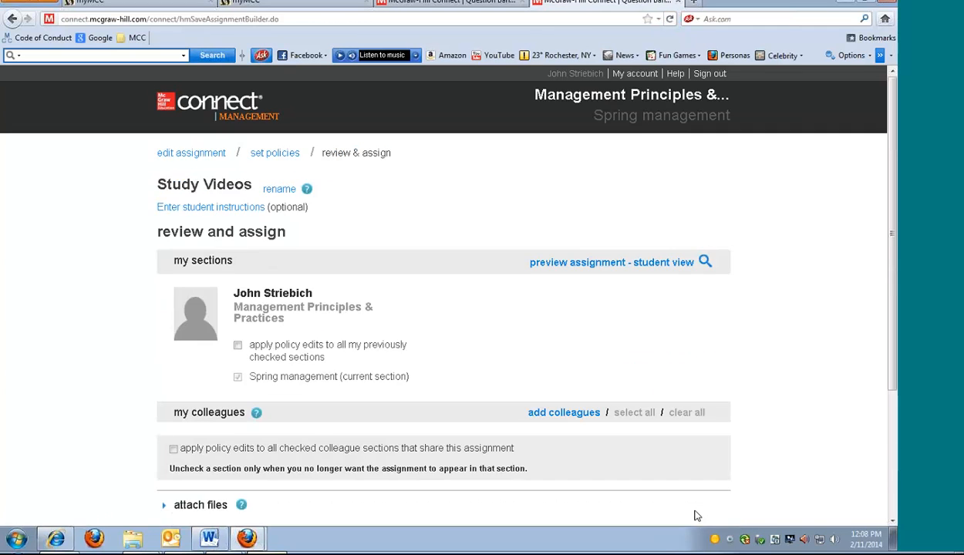
scroll(733, 459, "down", 3)
left_click(706, 456)
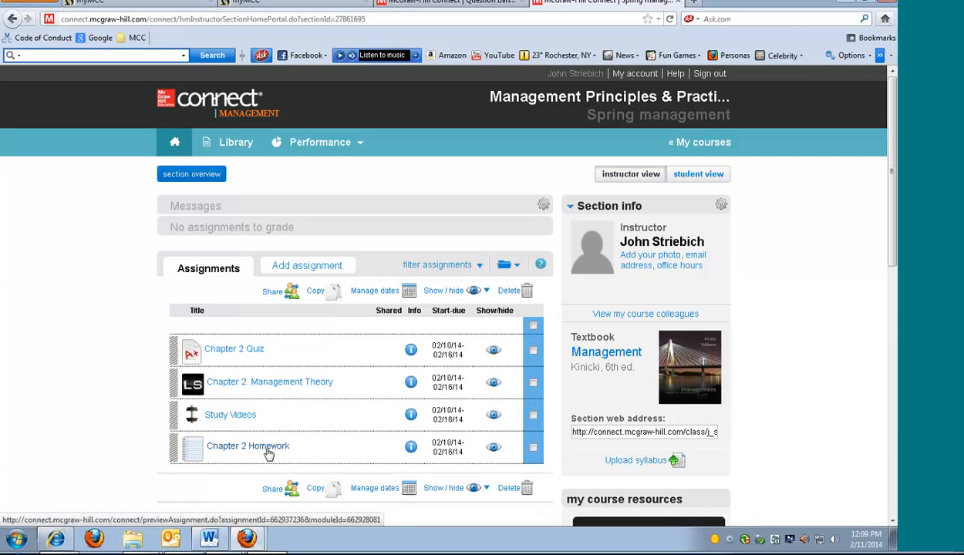
Open the Chapter 2 Homework assignment for editing to show its list of questions
left_click(267, 451)
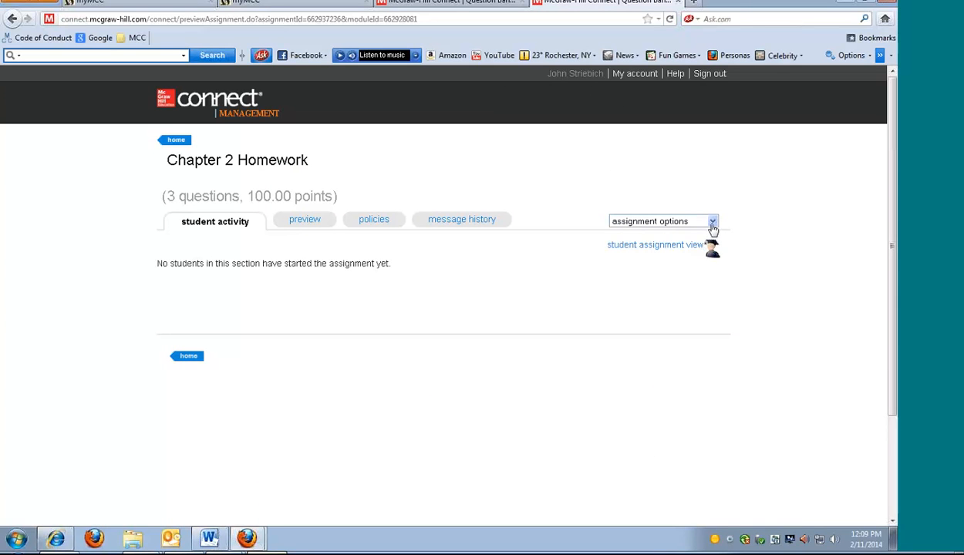
left_click(713, 224)
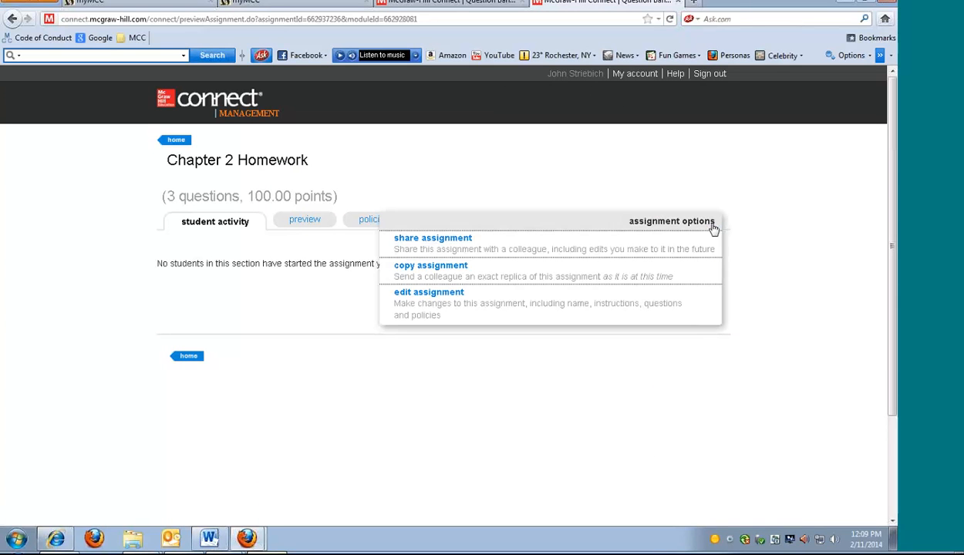
left_click(513, 312)
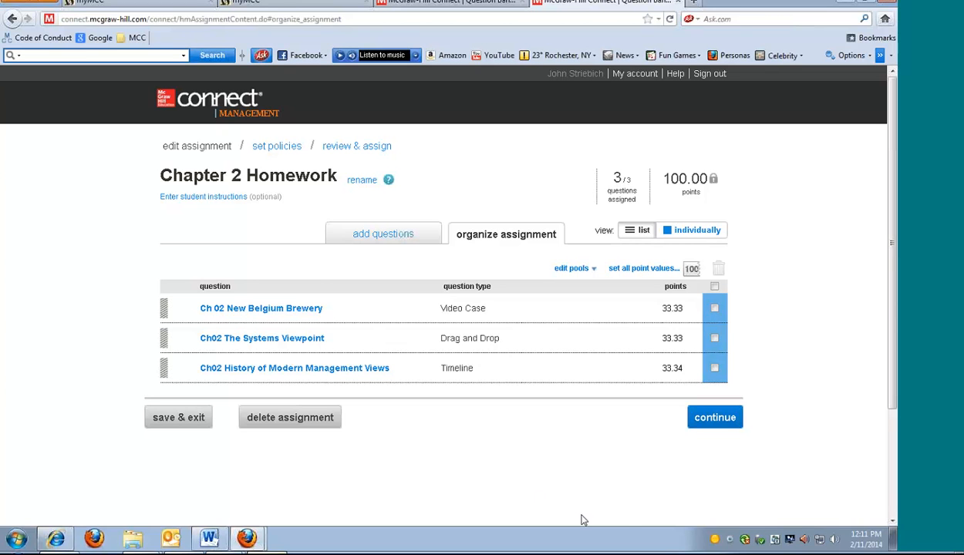
Continue to the Chapter 2 Homework policies, expand the advanced settings, and examine the basic, attempts, resources and feedback defaults
left_click(718, 420)
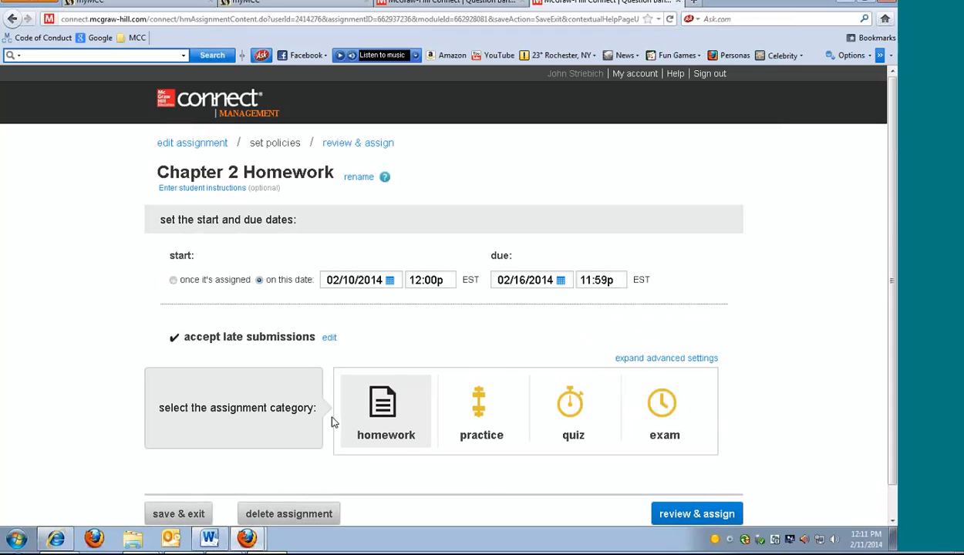
left_click(629, 360)
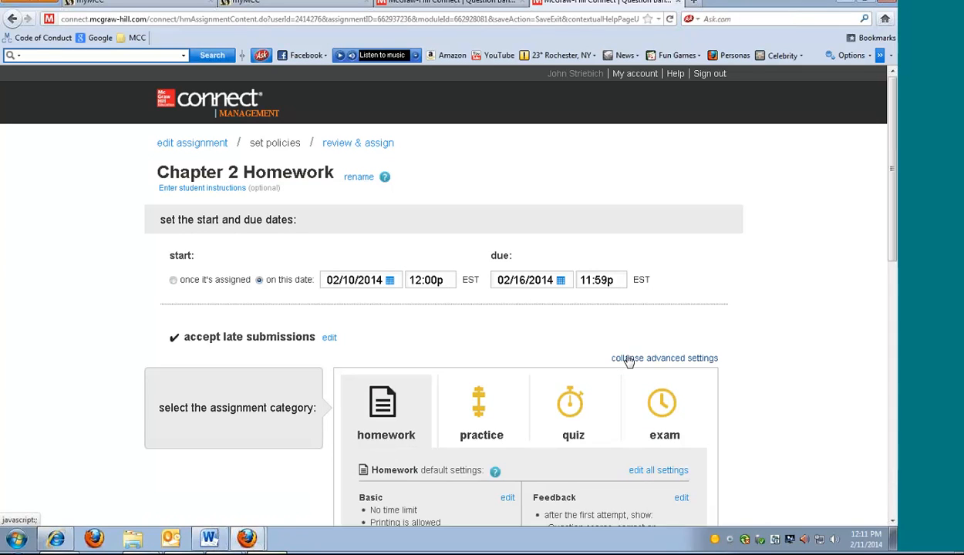
scroll(813, 411, "down", 5)
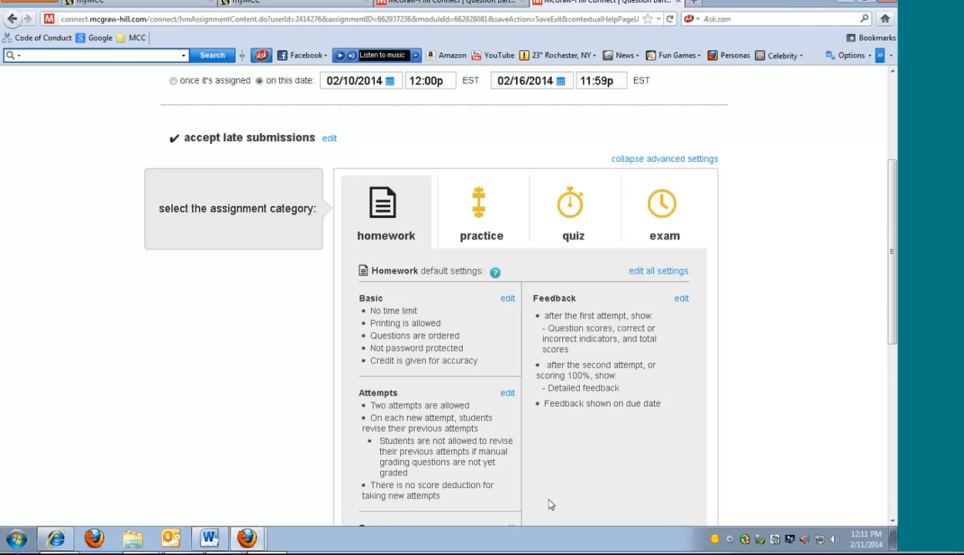
scroll(551, 505, "down", 3)
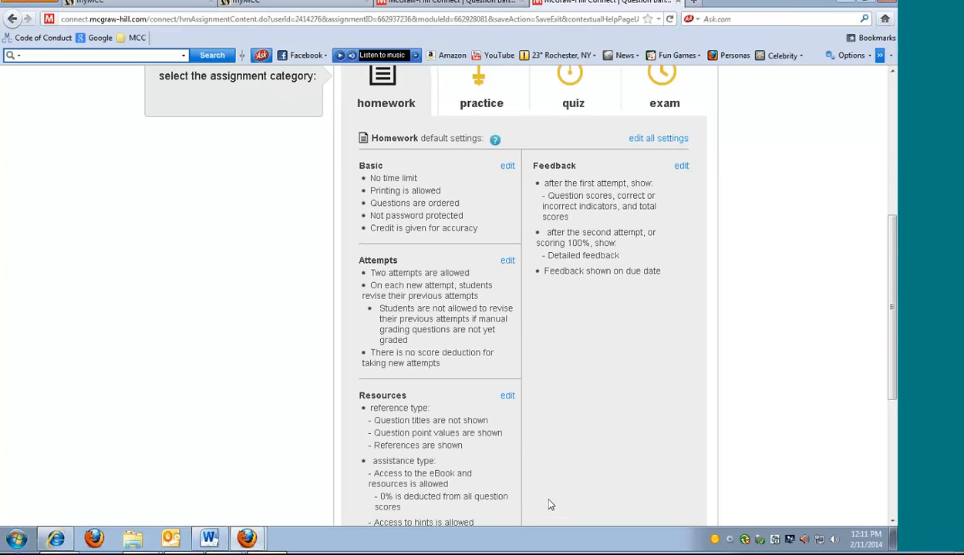
scroll(551, 504, "down", 3)
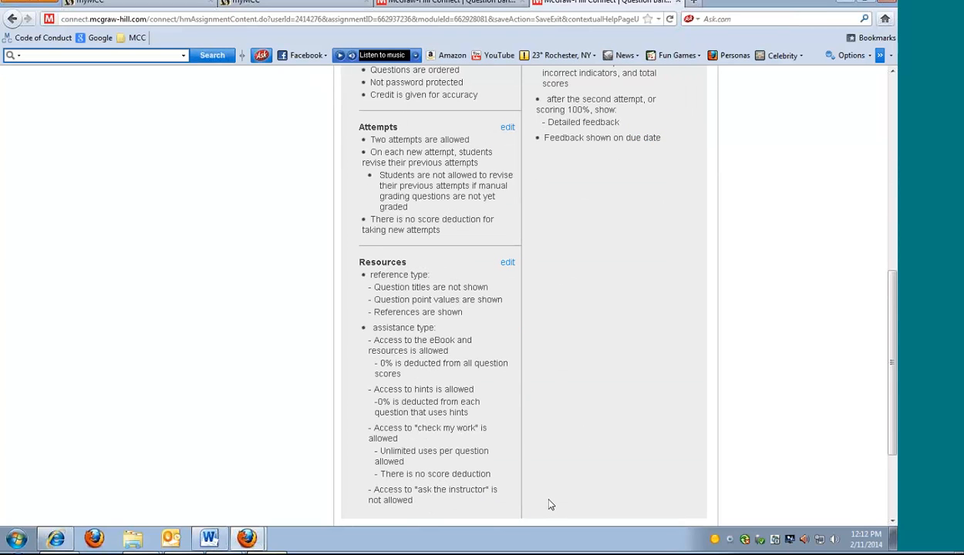
scroll(551, 504, "down", 3)
Proceed to review the Chapter 2 Homework and assign it to the current Spring management section
left_click(687, 481)
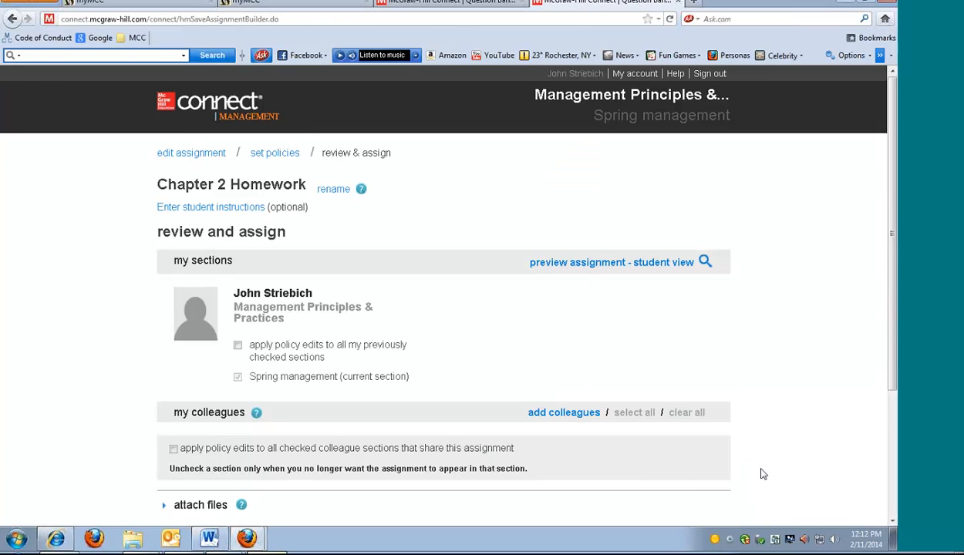
scroll(752, 469, "down", 4)
left_click(713, 457)
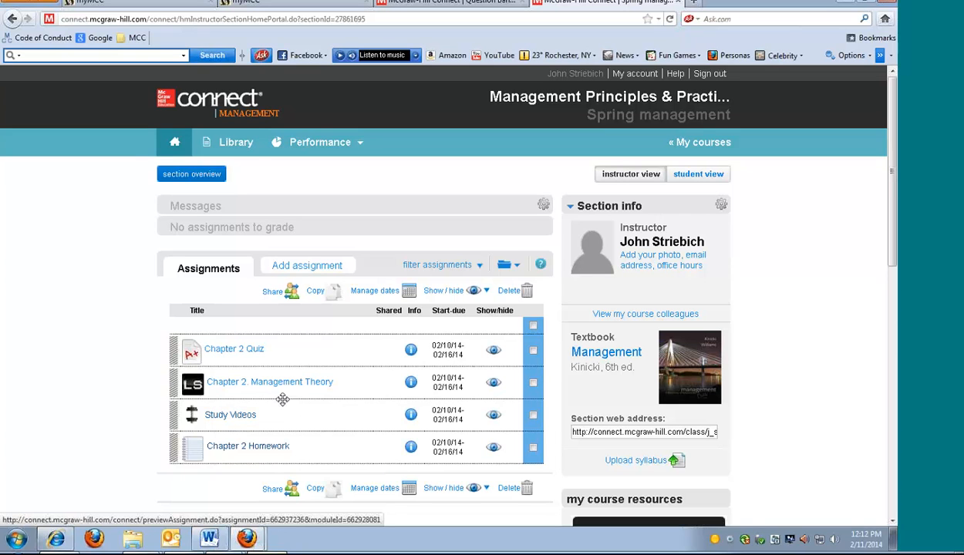
View the instructor resources site from the library, close the library page, and return to the Spring management section home
left_click(241, 147)
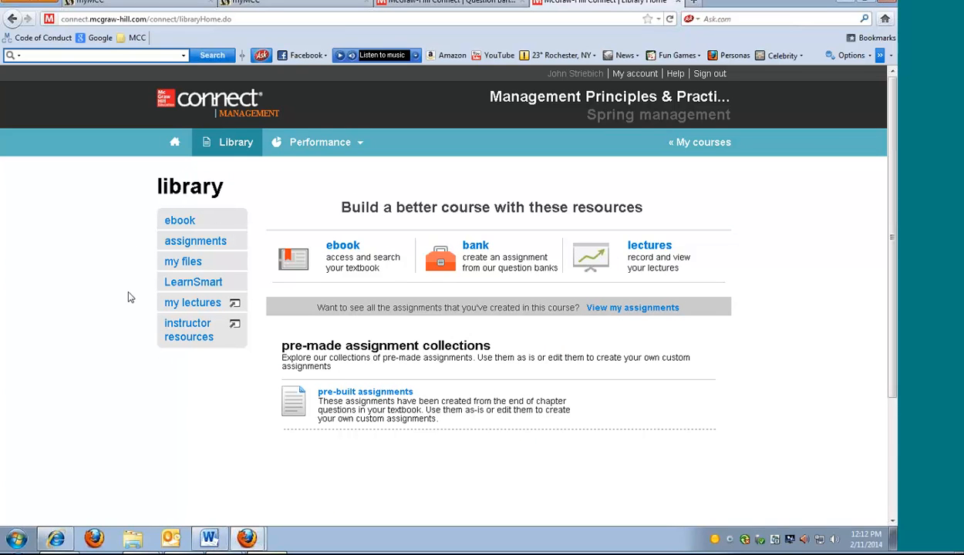
left_click(190, 338)
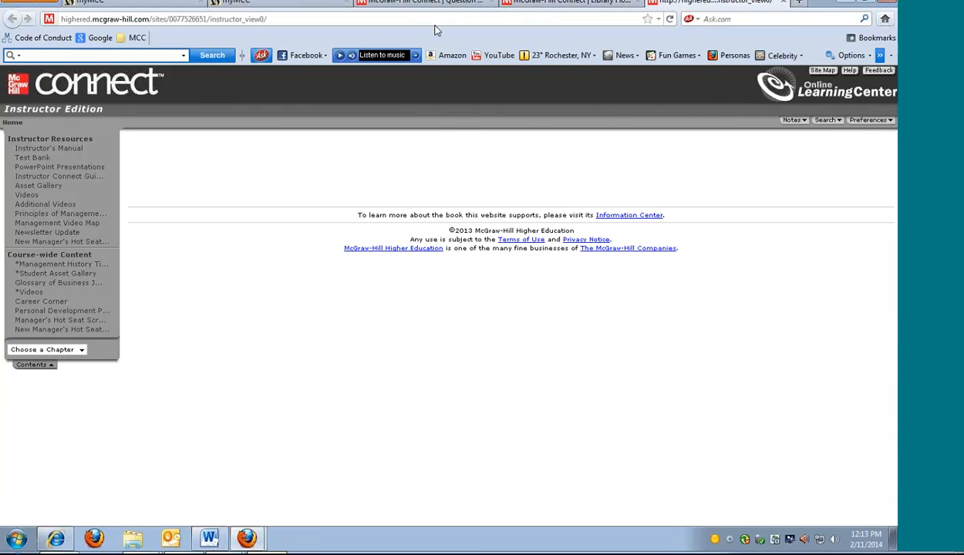
left_click(639, 3)
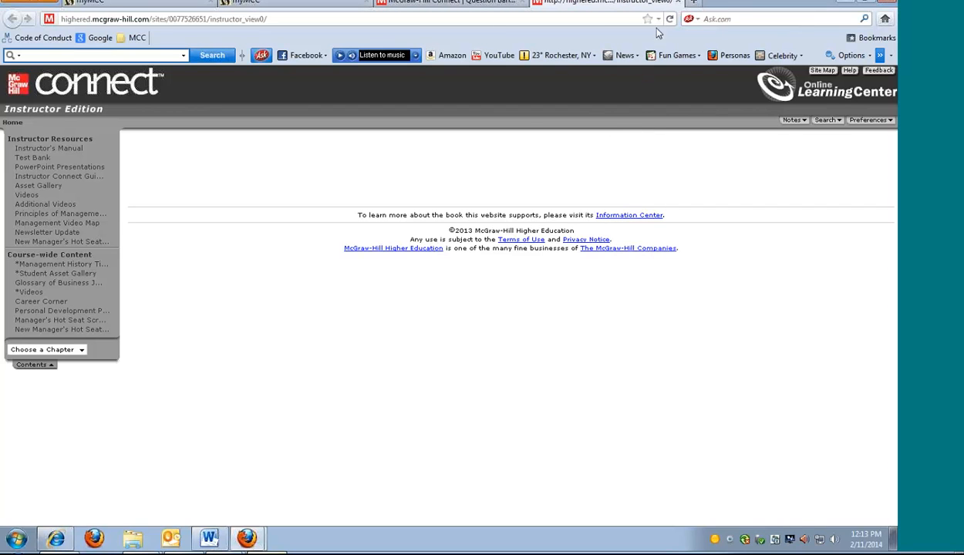
left_click(506, 4)
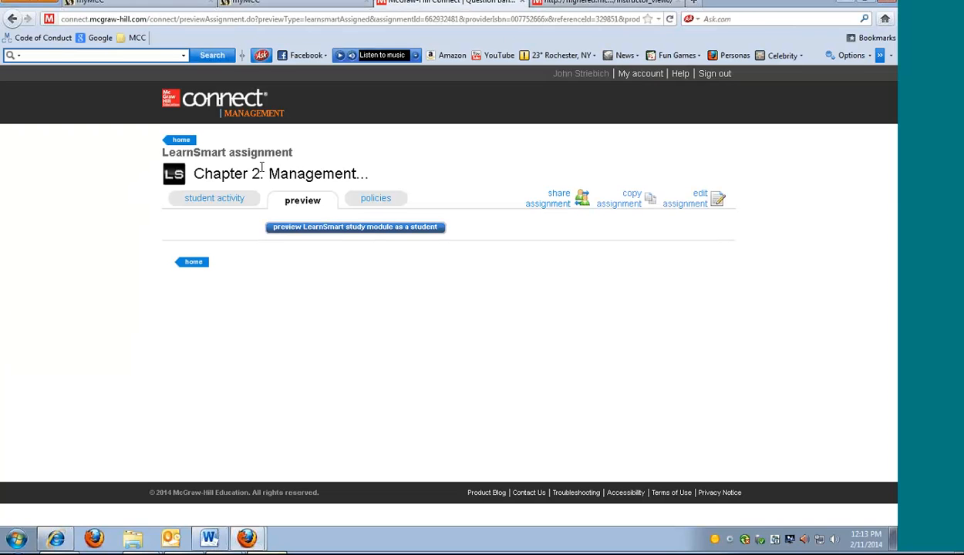
left_click(181, 142)
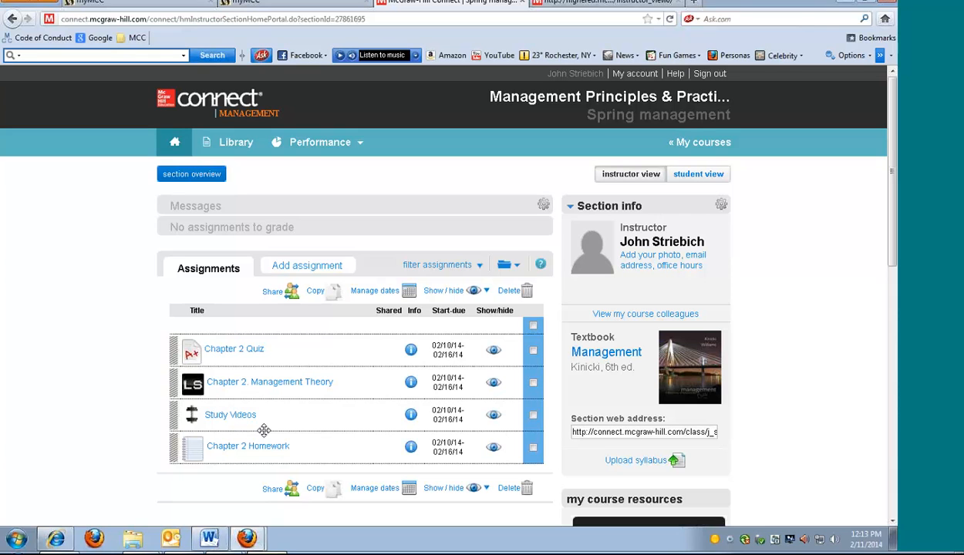
Add an assignment to the Spring management section by creating a new one from the question bank
left_click(313, 272)
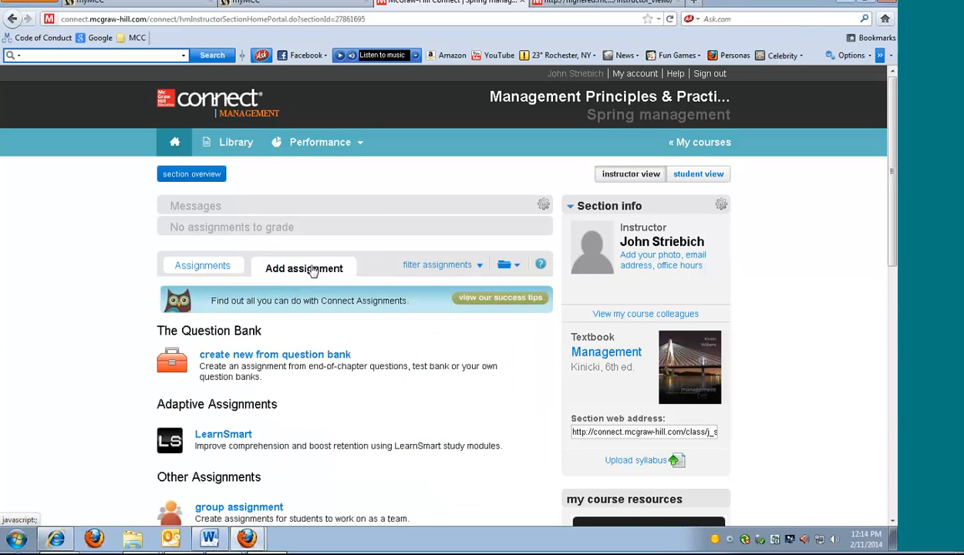
scroll(416, 409, "down", 1)
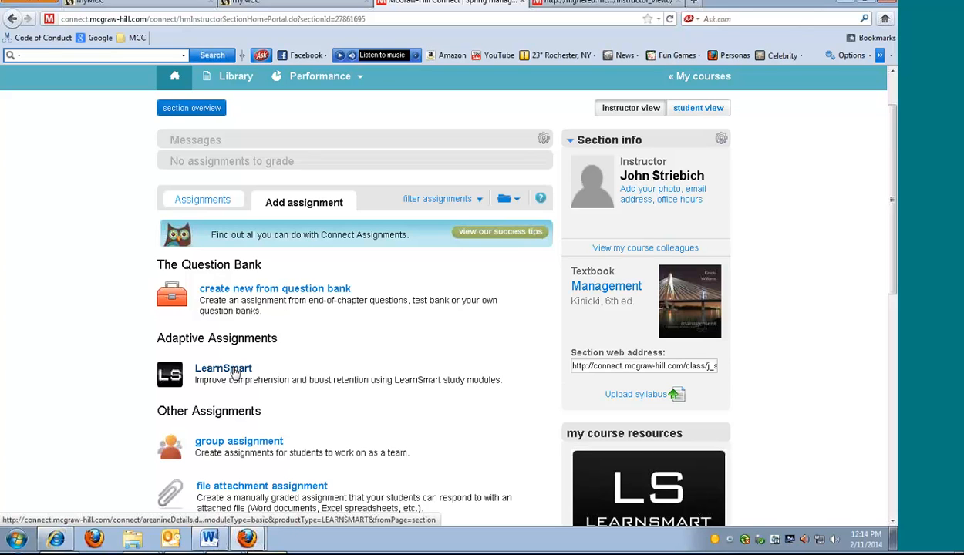
left_click(268, 291)
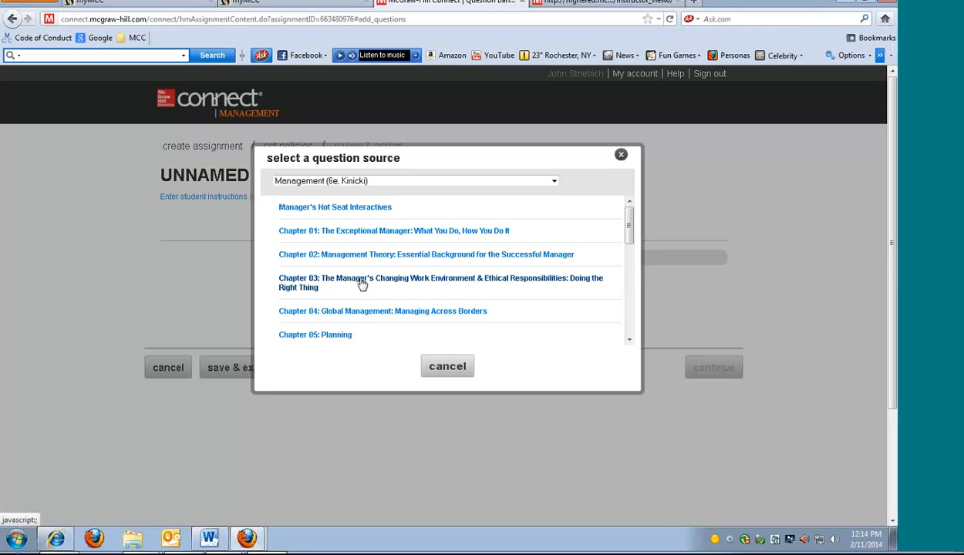
Choose the Chapter 03 Interactive Applications (New Template) set from Management (6e, Kinicki) as the question source
left_click(362, 285)
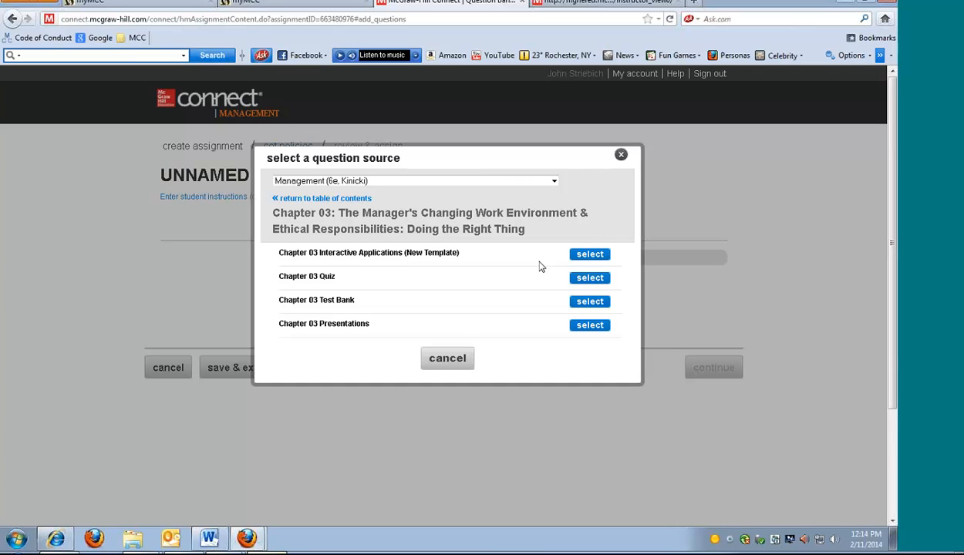
left_click(586, 258)
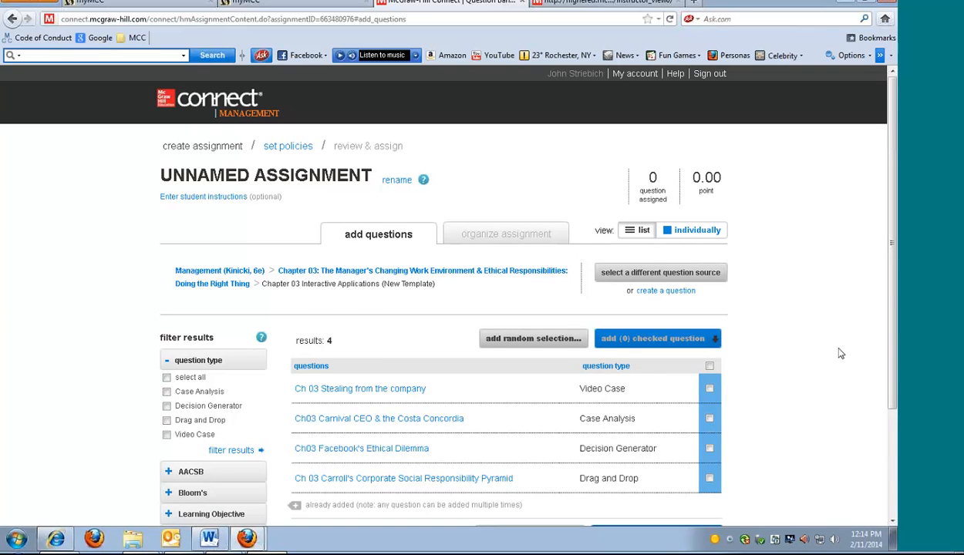
scroll(840, 353, "down", 2)
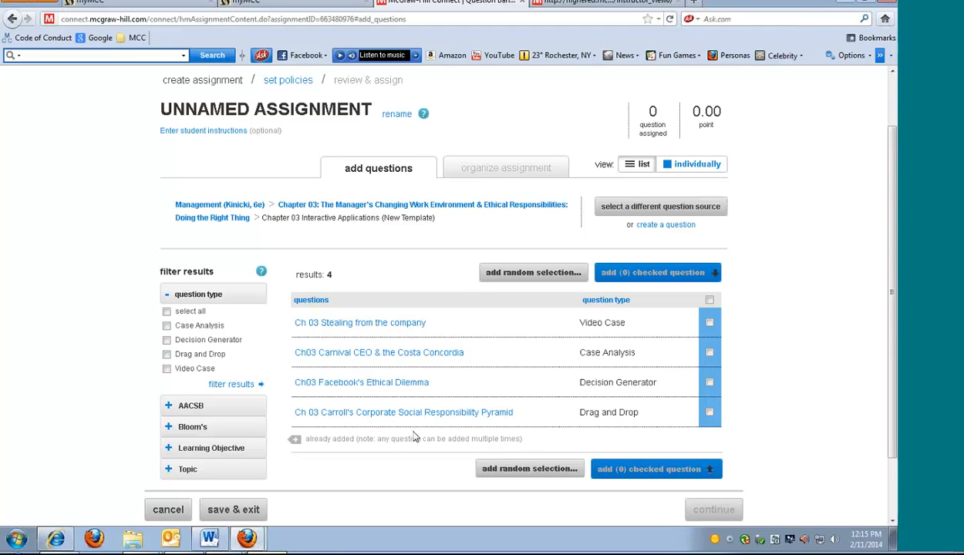
Select all four Chapter 03 interactive questions and add them to the assignment as individual questions
left_click(710, 323)
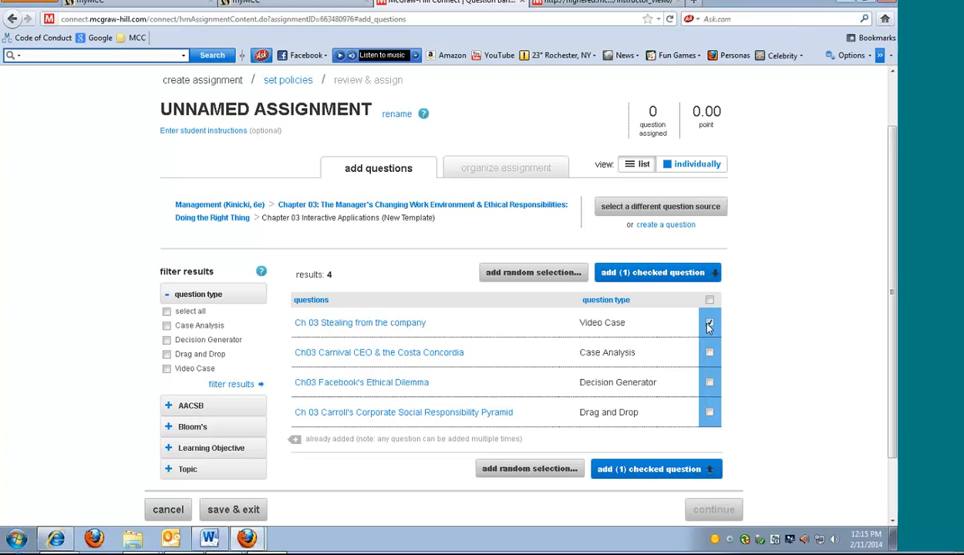
left_click(710, 412)
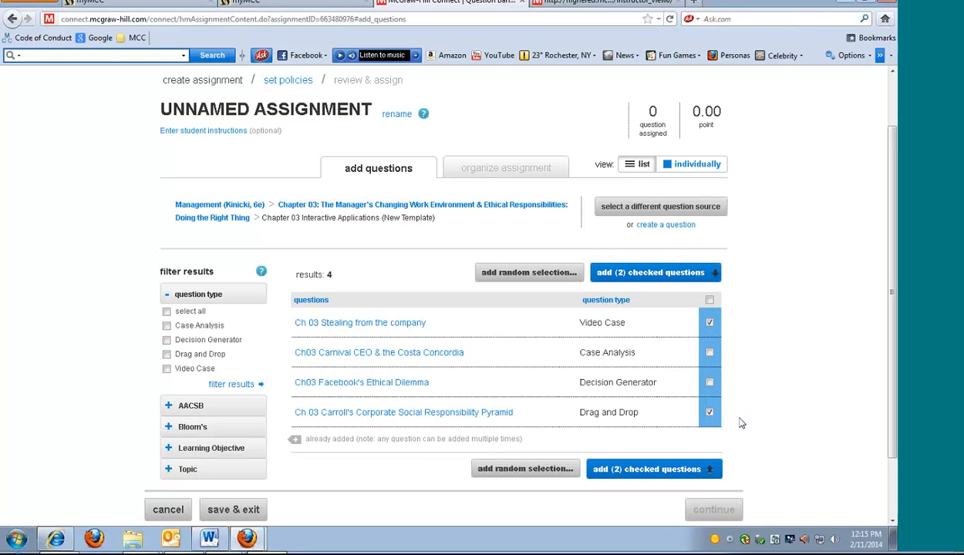
left_click(710, 301)
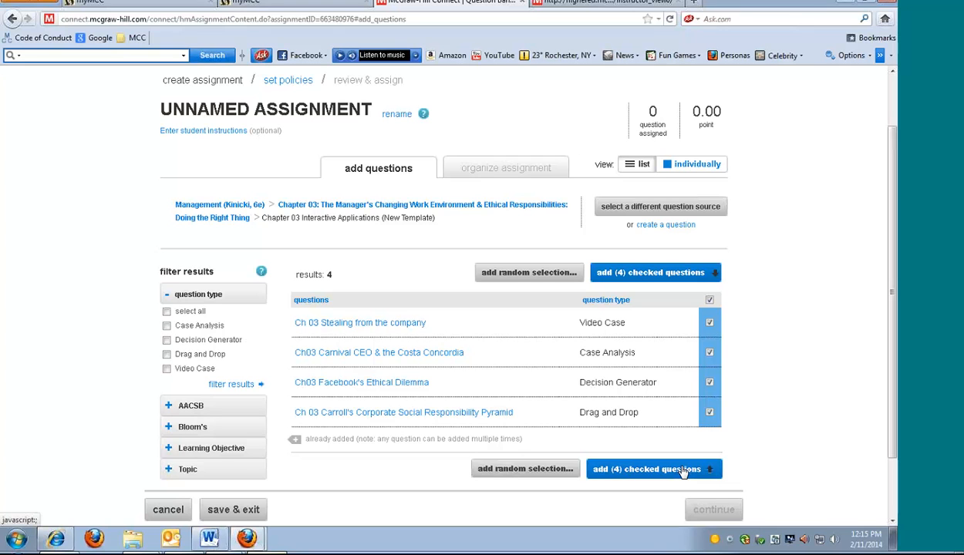
left_click(709, 469)
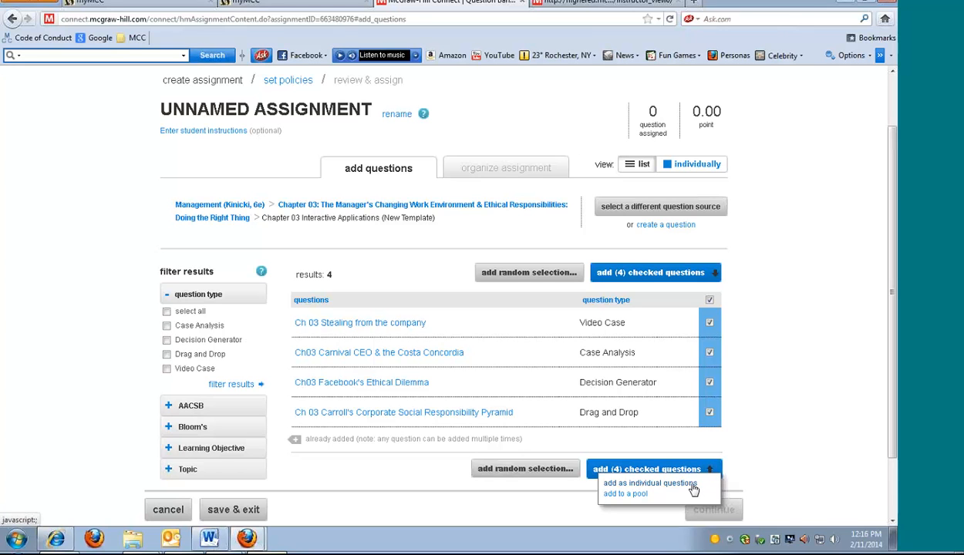
left_click(649, 484)
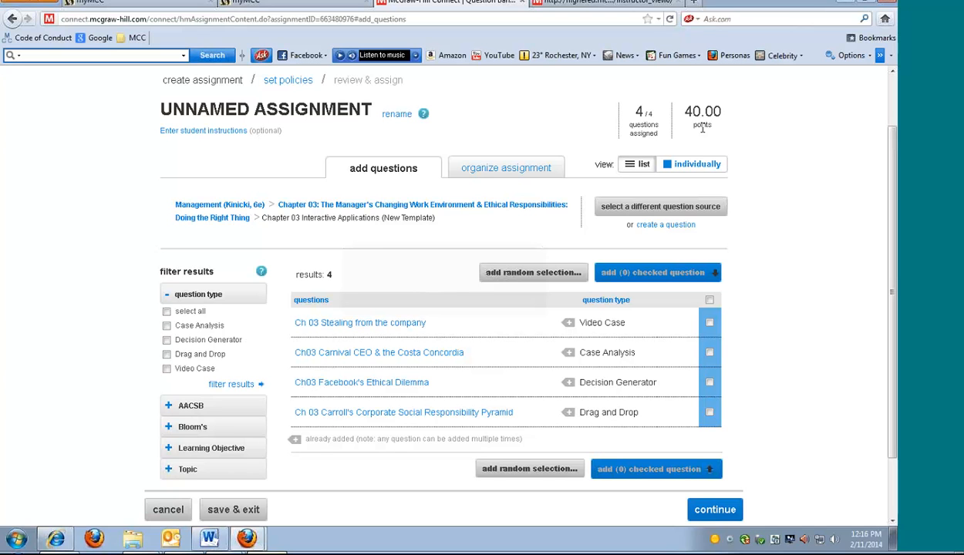
Organize the assignment and set the entire assignment to be worth 100 points
left_click(516, 170)
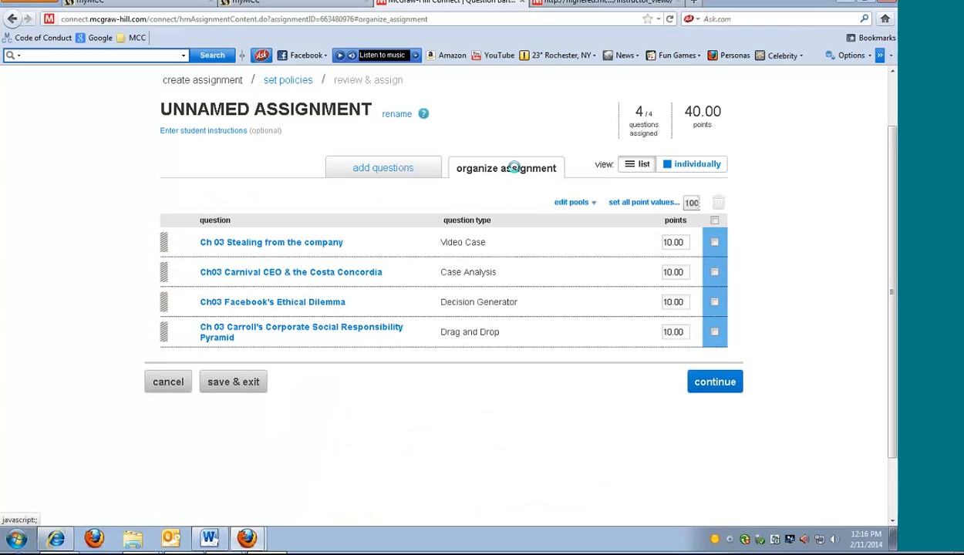
left_click(677, 203)
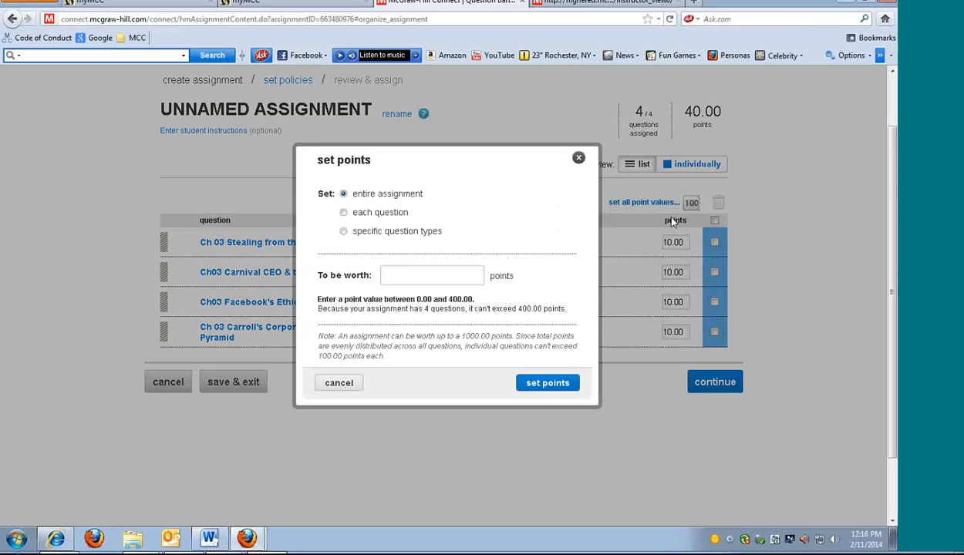
left_click(448, 281)
type("100")
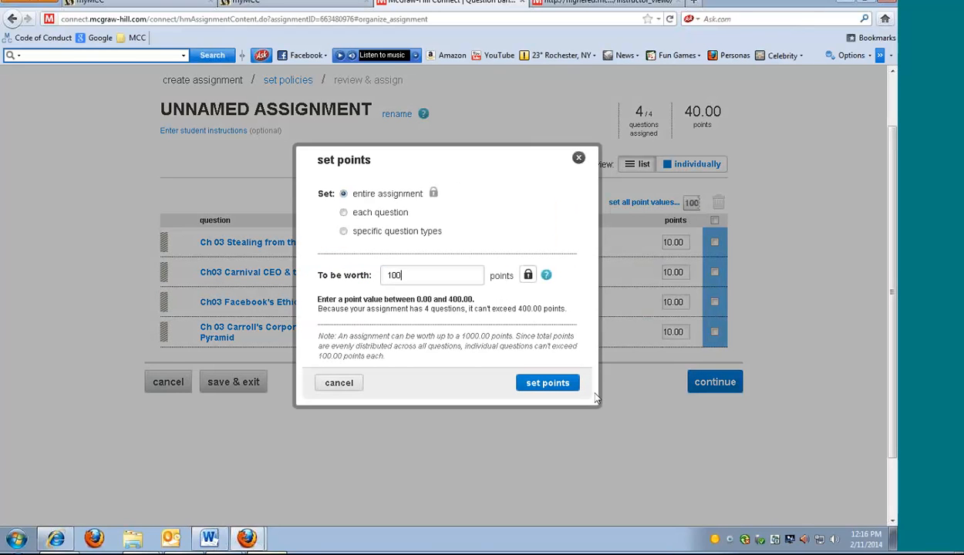
left_click(529, 379)
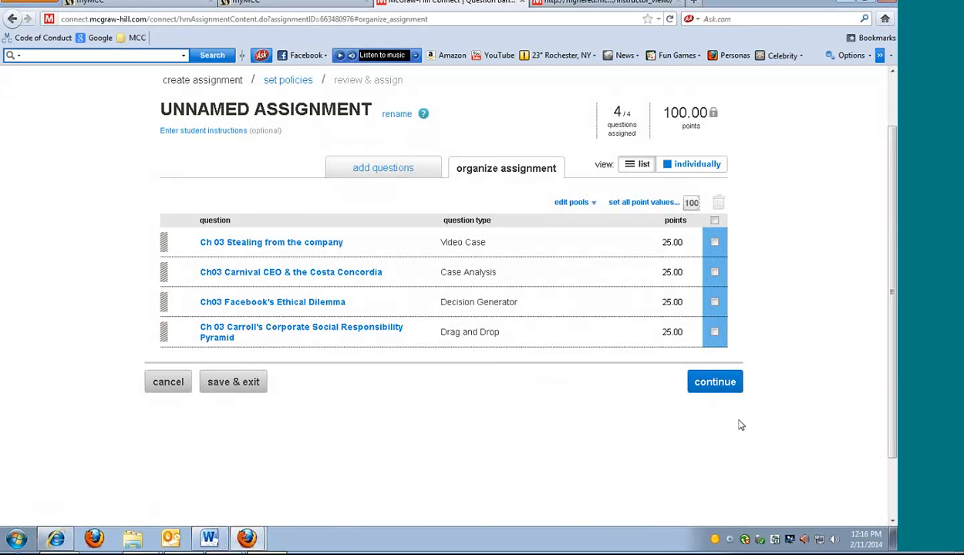
Continue to the assignment policies and set the start date to 02/12/2014 and the due date to 02/19/2014
left_click(716, 384)
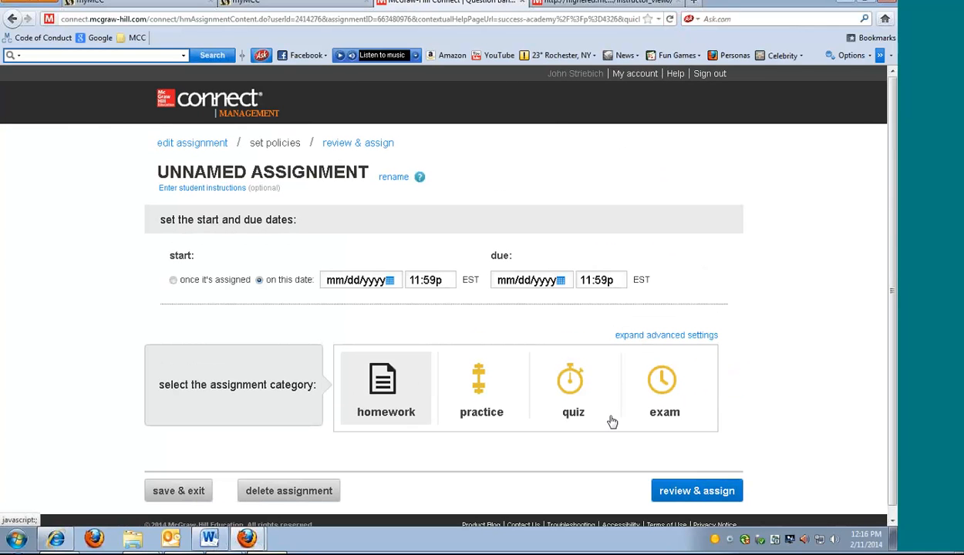
left_click(382, 280)
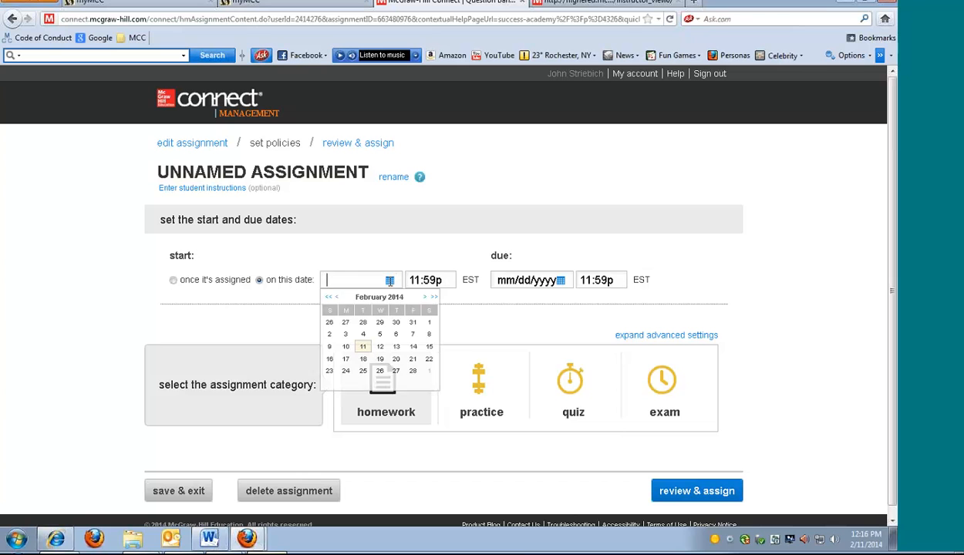
left_click(382, 347)
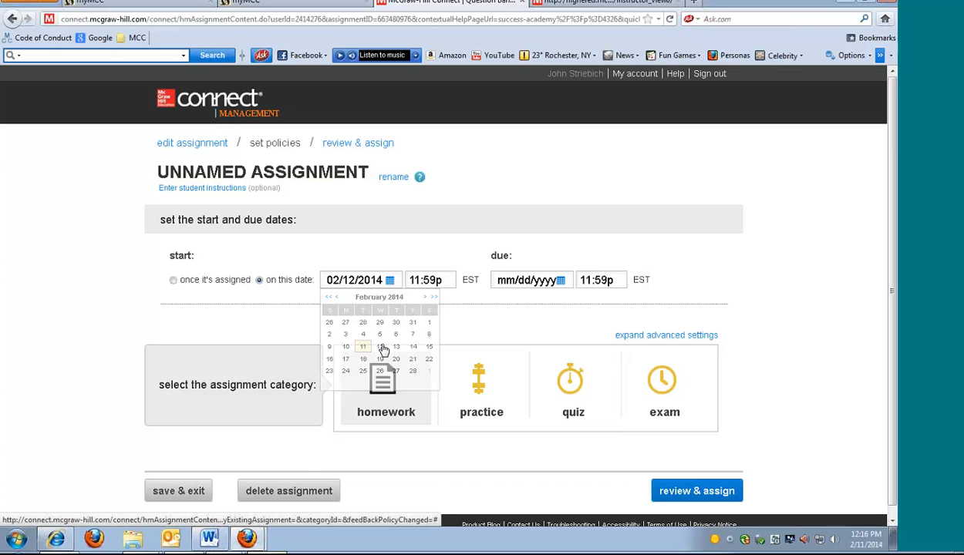
left_click(552, 279)
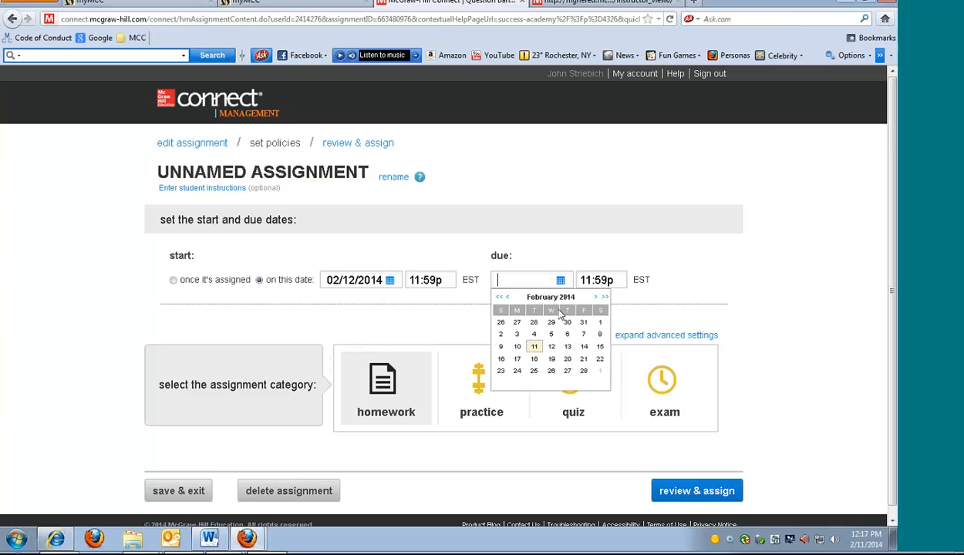
left_click(550, 358)
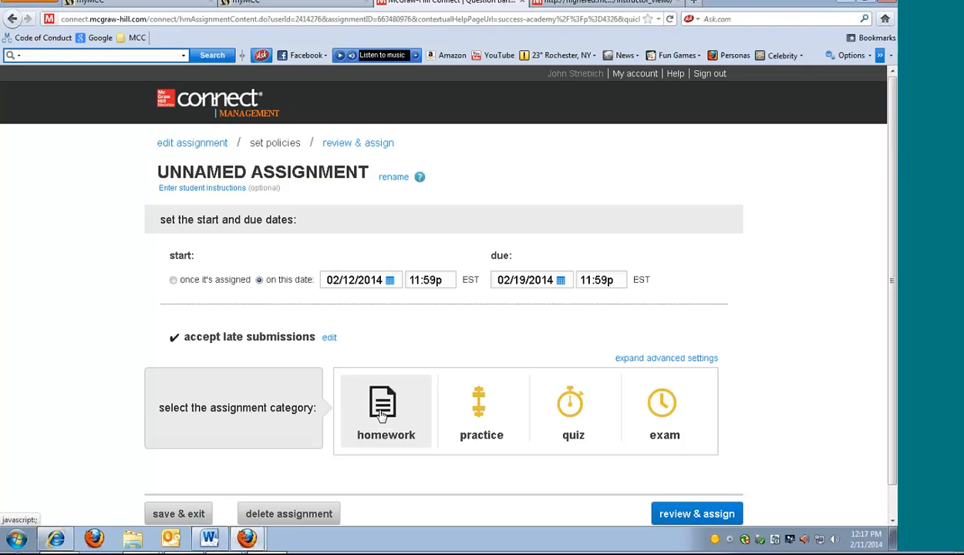
Review the advanced homework default settings and assign the unnamed assignment to the current Spring management section
left_click(637, 358)
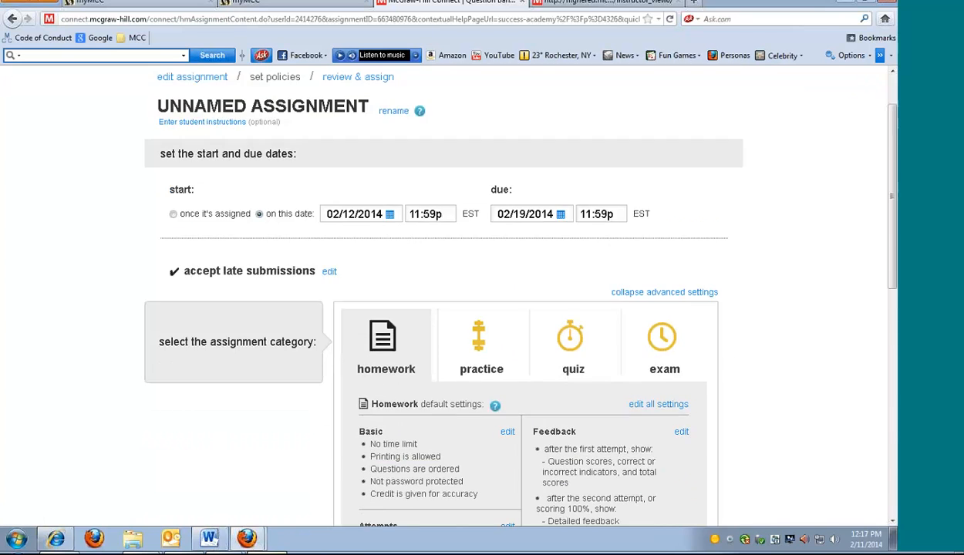
scroll(768, 362, "down", 3)
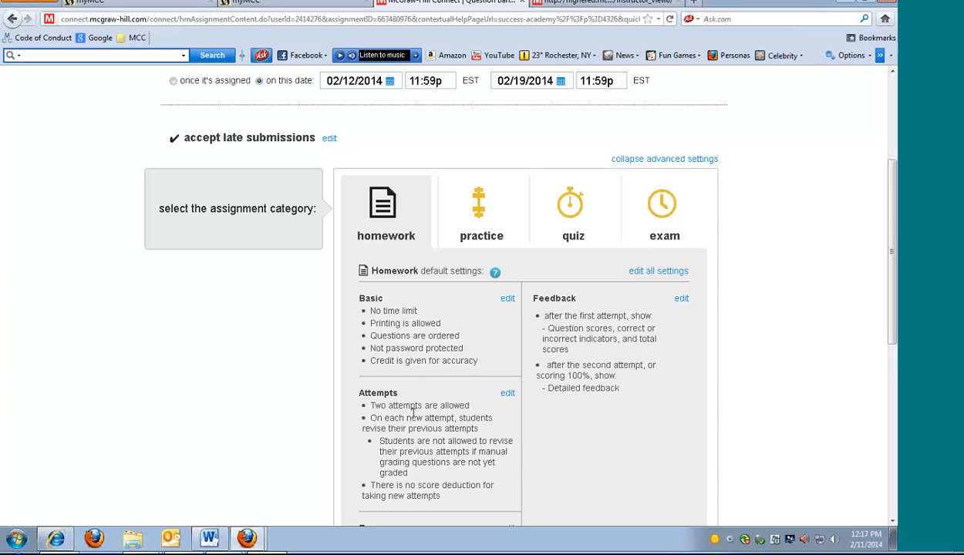
scroll(409, 463, "down", 2)
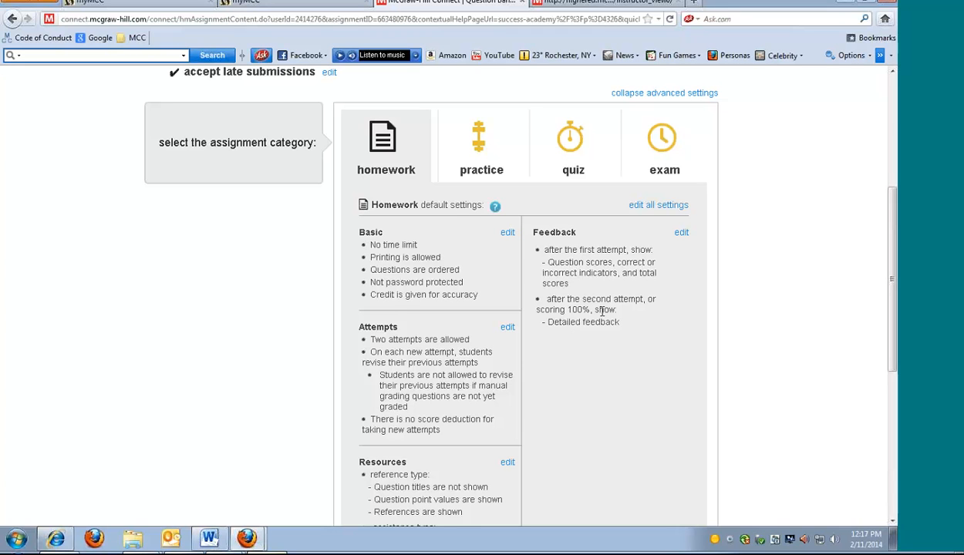
scroll(778, 264, "down", 5)
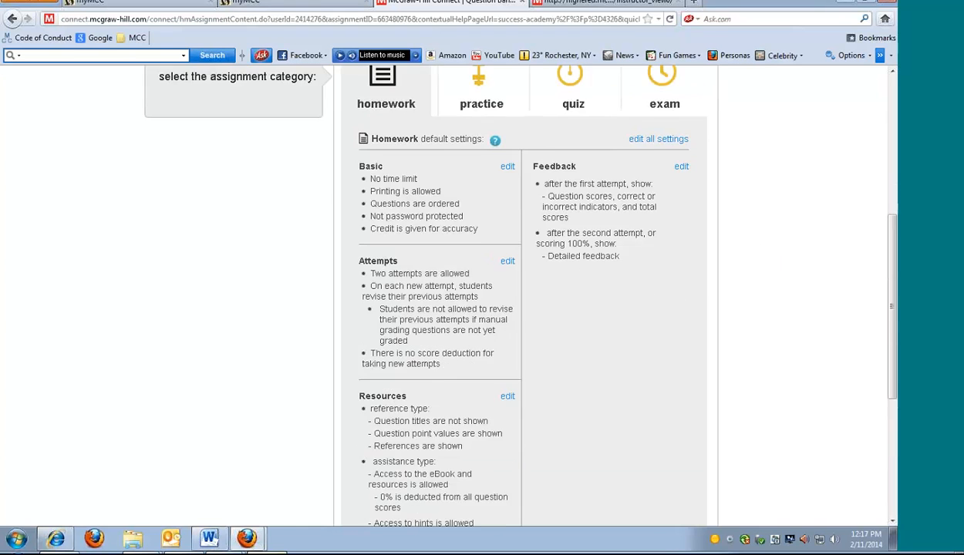
left_click(703, 481)
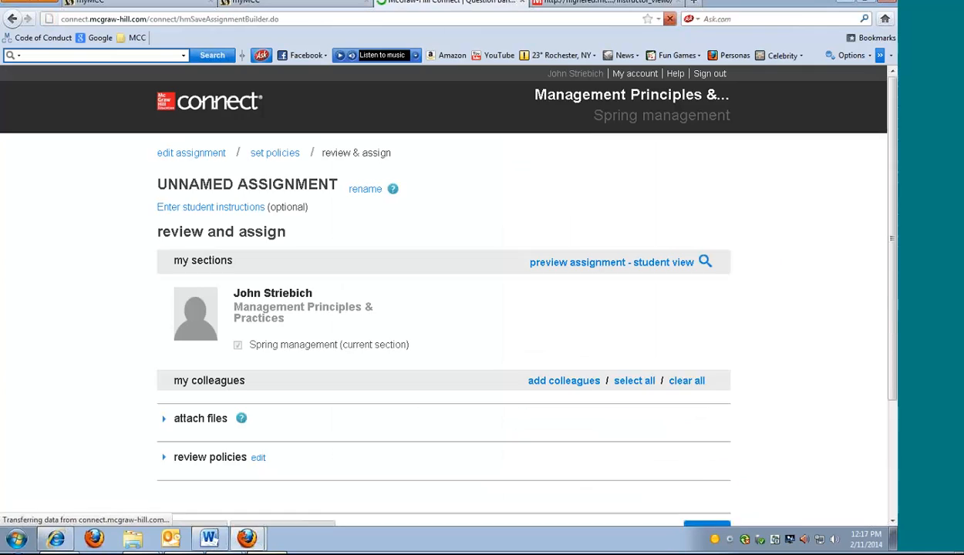
scroll(780, 404, "down", 3)
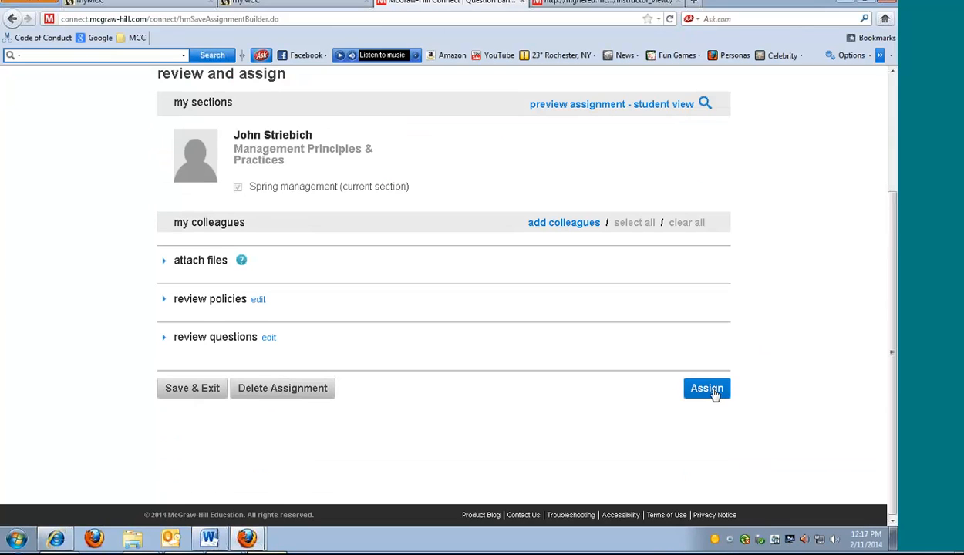
left_click(713, 392)
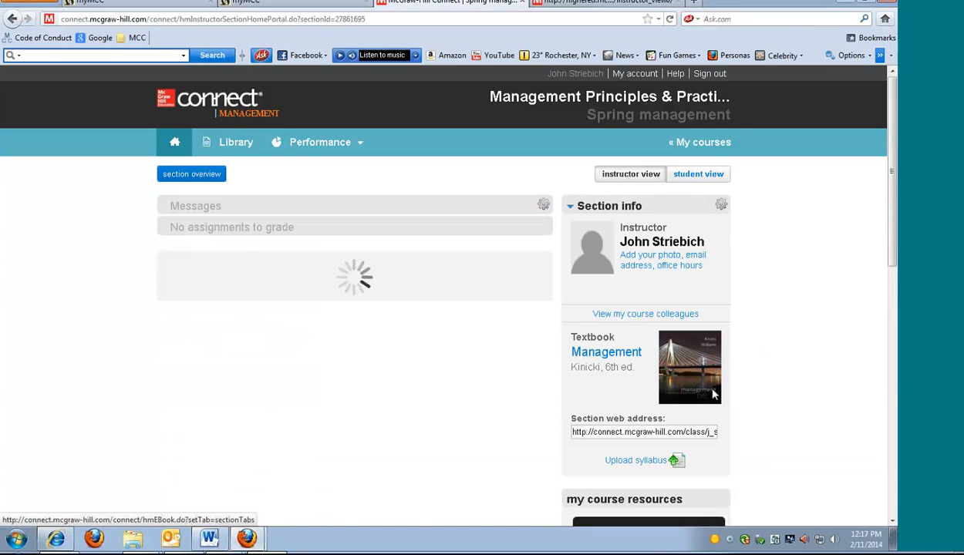
Open the unnamed assignment from the section's assignment list and choose to edit it
scroll(378, 462, "down", 1)
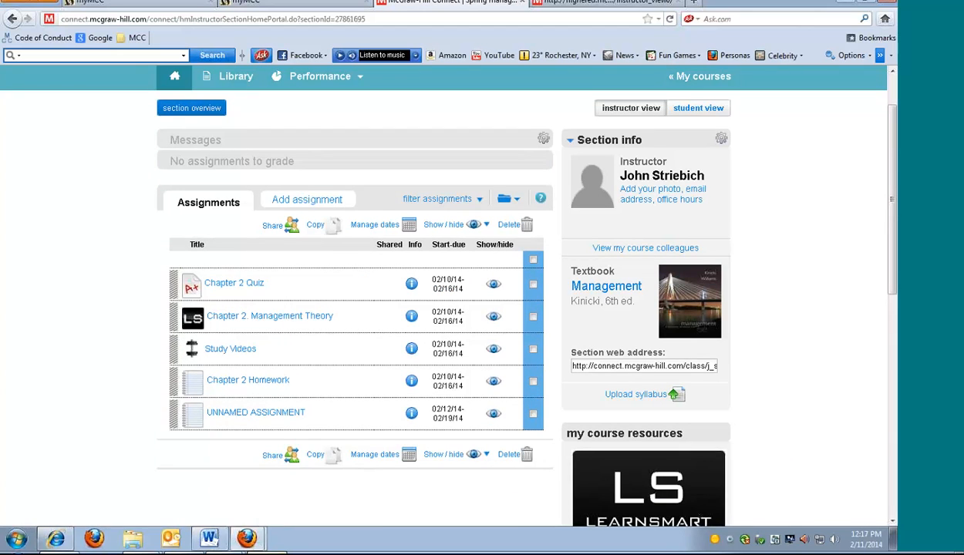
left_click(283, 417)
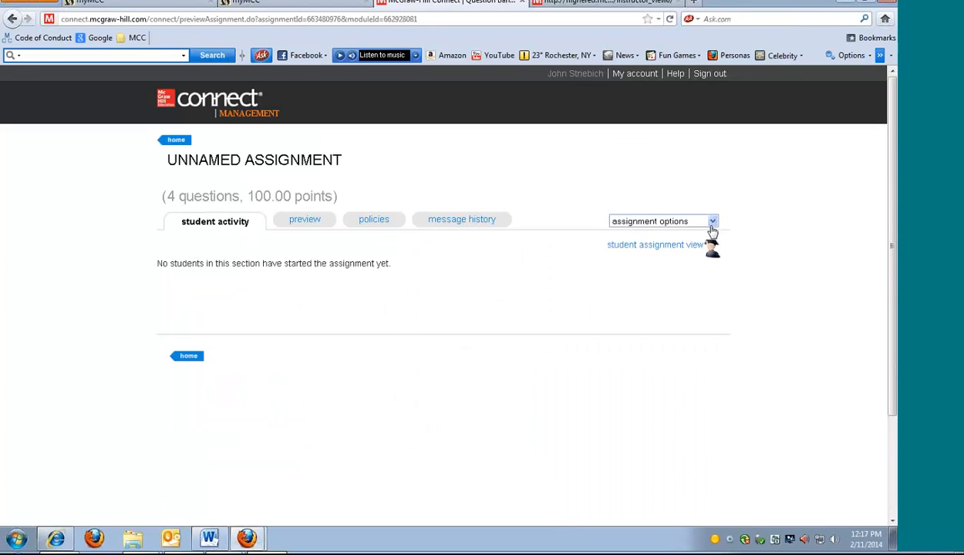
left_click(712, 222)
left_click(610, 309)
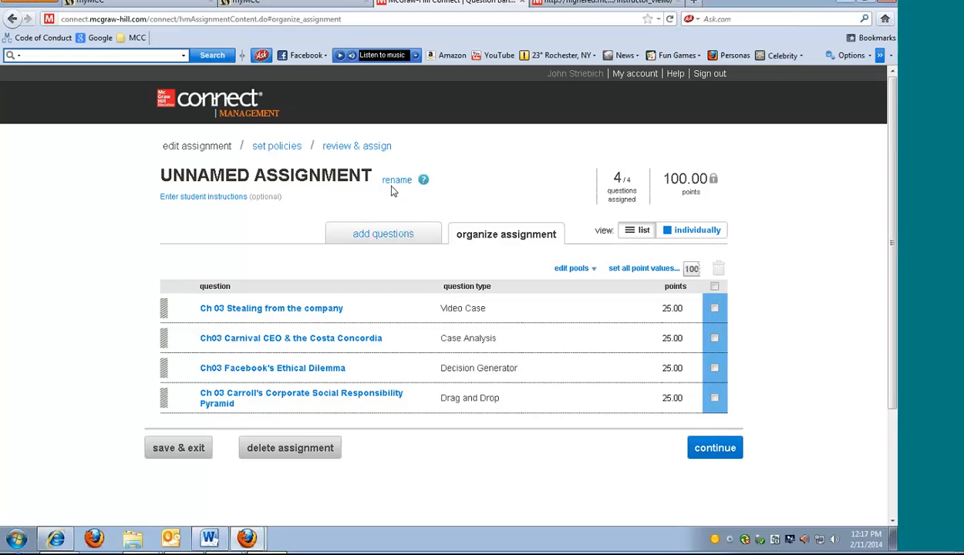
Rename the unnamed assignment as "Ch 3 HW" and save the name
left_click(394, 182)
left_click_drag(369, 182, 116, 170)
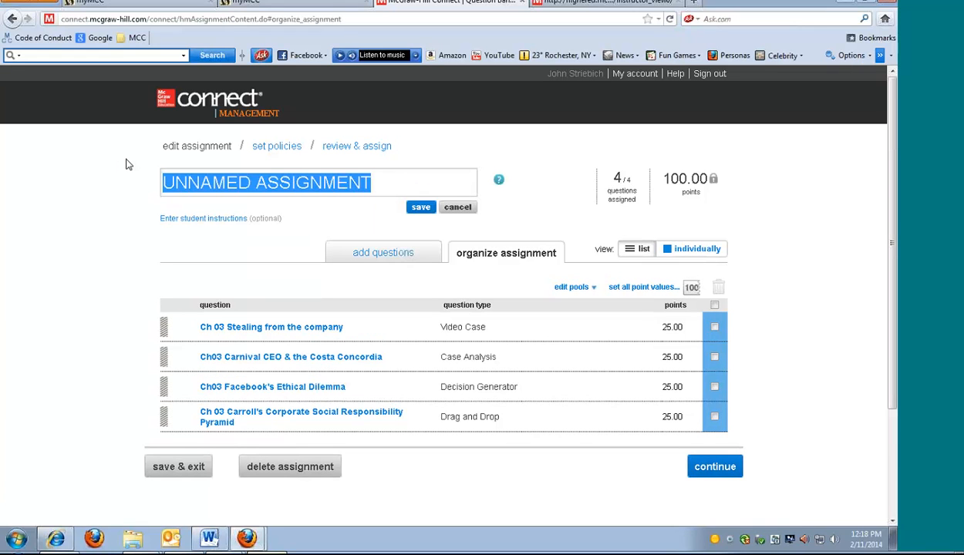
key("BackSpace")
type("X")
key("BackSpace")
type("Ch 3 ")
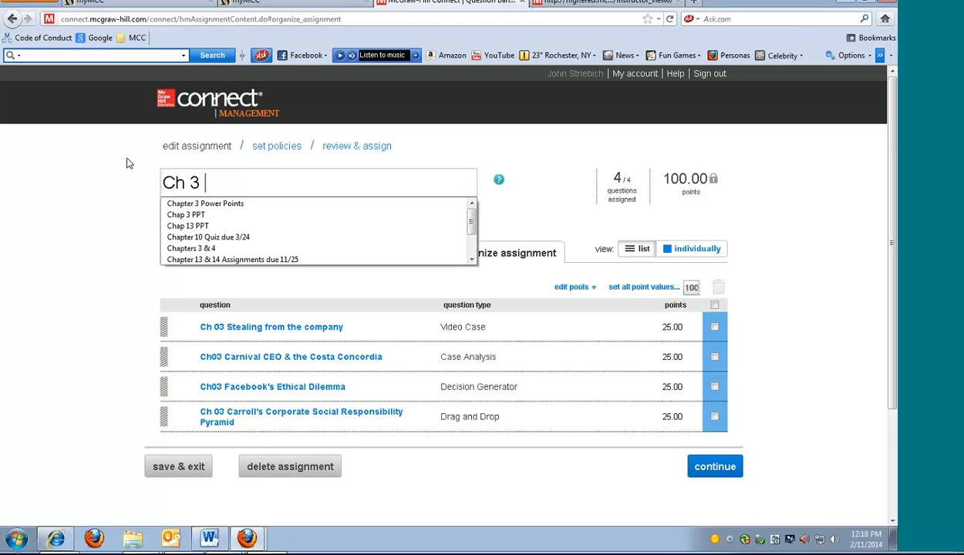
type("HW")
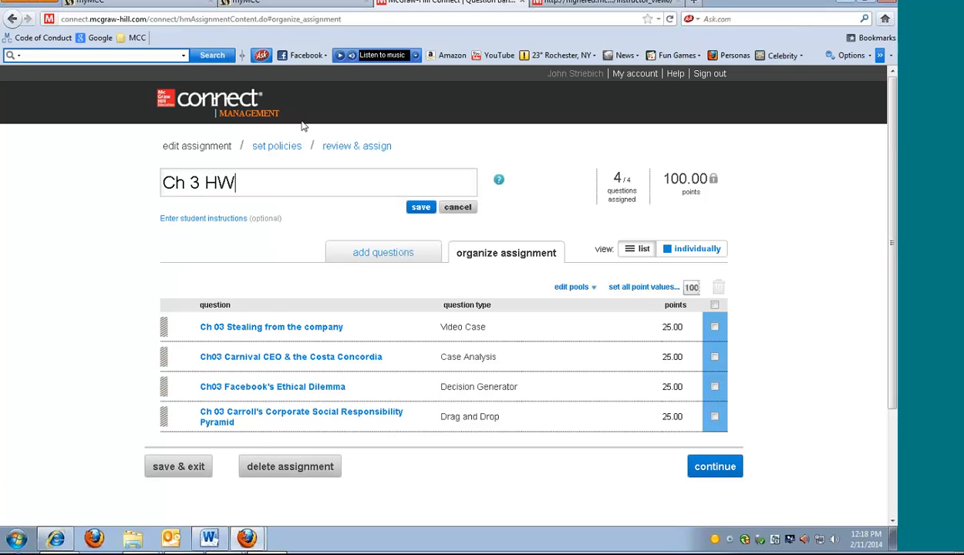
left_click(420, 206)
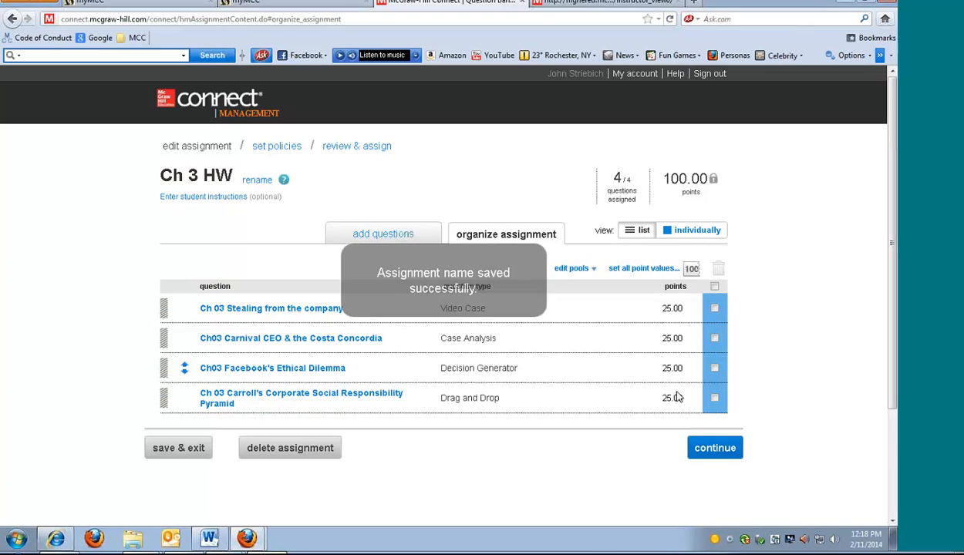
Continue past the Ch 3 HW policies to review and assign it again to the Spring management section
left_click(708, 448)
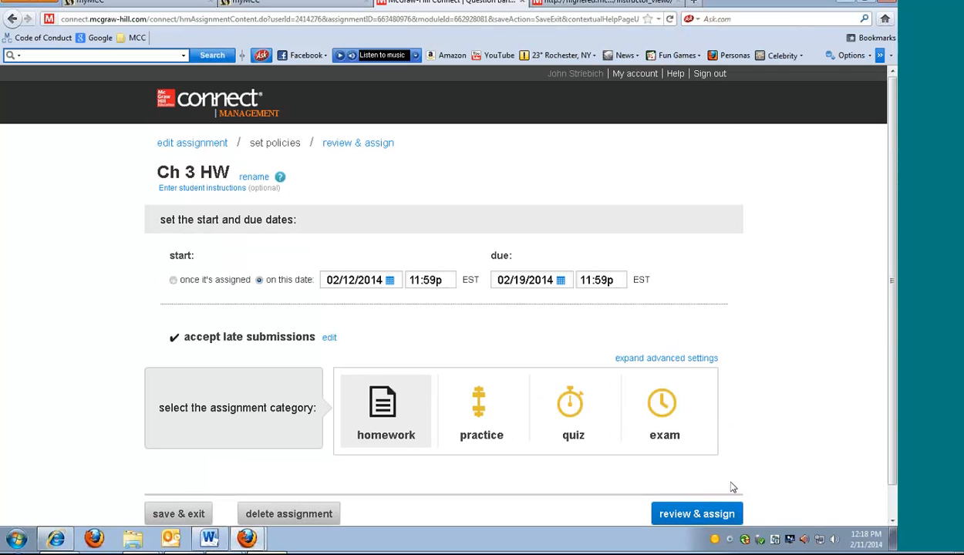
left_click(698, 511)
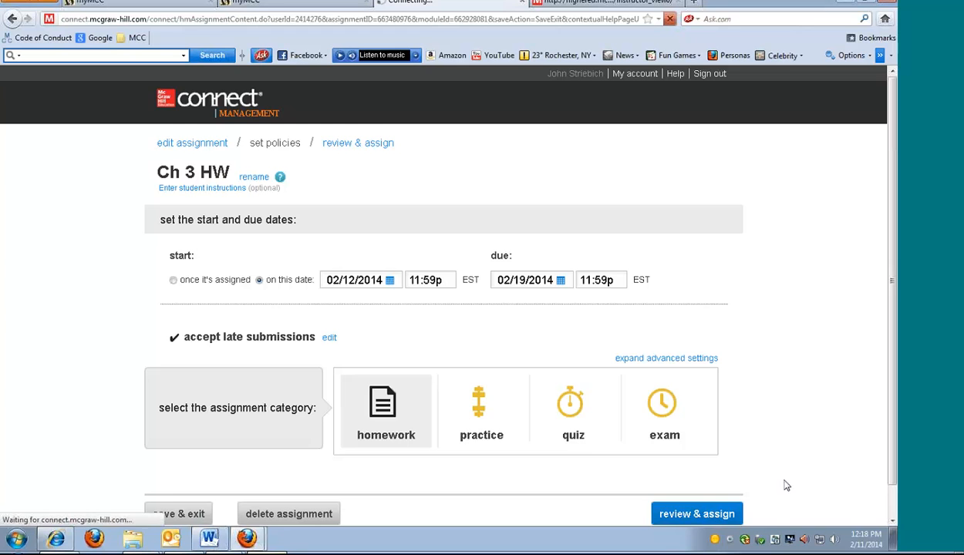
scroll(772, 494, "down", 3)
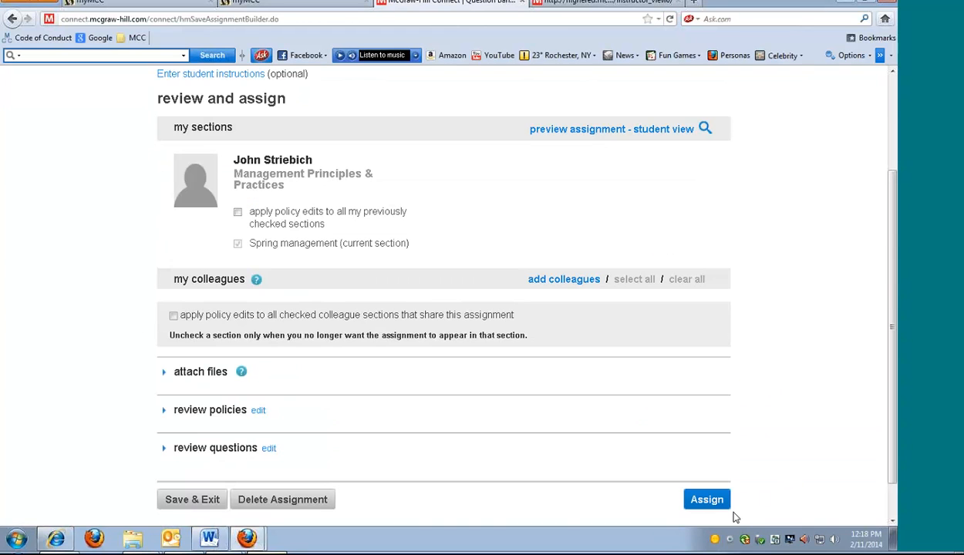
left_click(713, 503)
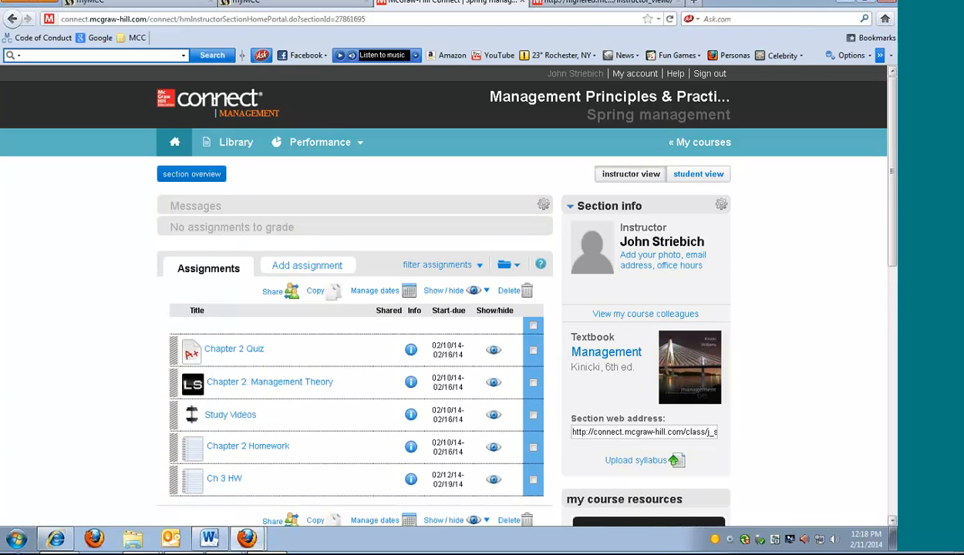
scroll(494, 473, "down", 3)
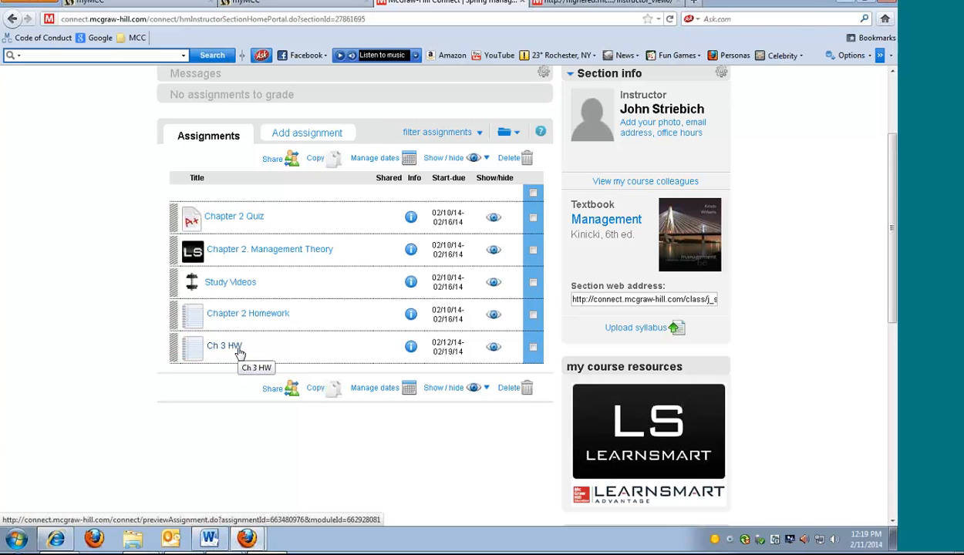
scroll(239, 352, "up", 3)
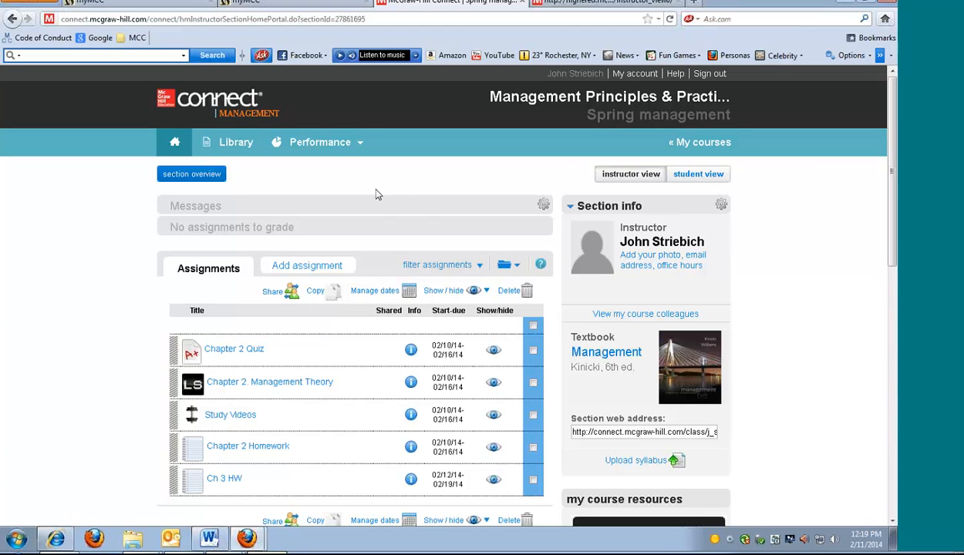
mouse_move(247, 538)
mouse_move(246, 543)
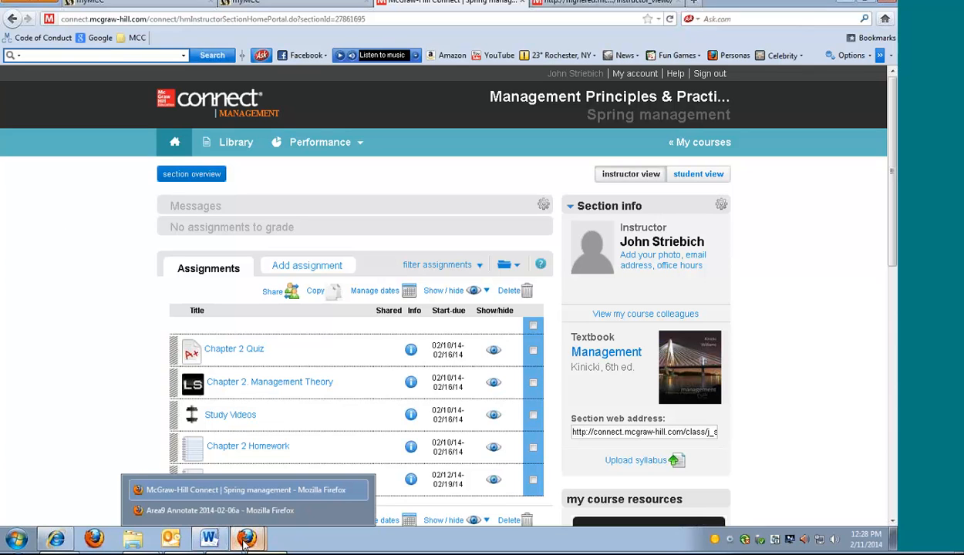